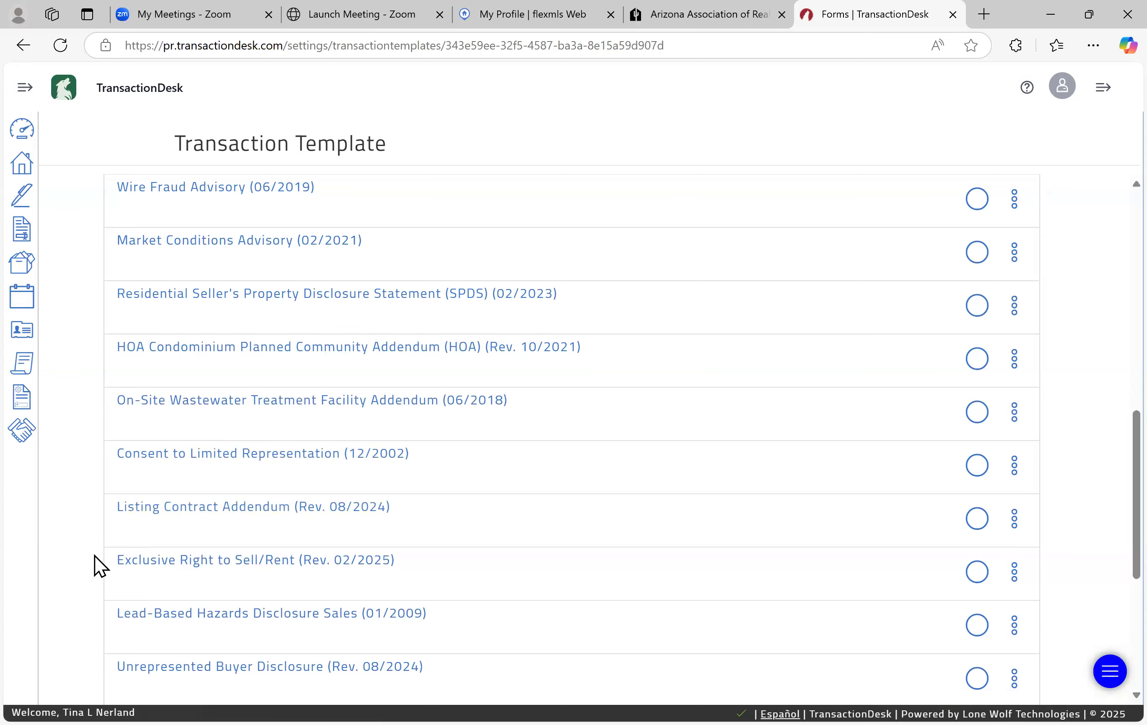
Delete the lower Lead-Based Hazards Disclosure Sales (01/2009) entry and the Unrepresented Buyer Disclosure (Rev. 08/2024) from the template's forms
scroll(94, 557, "down", 1)
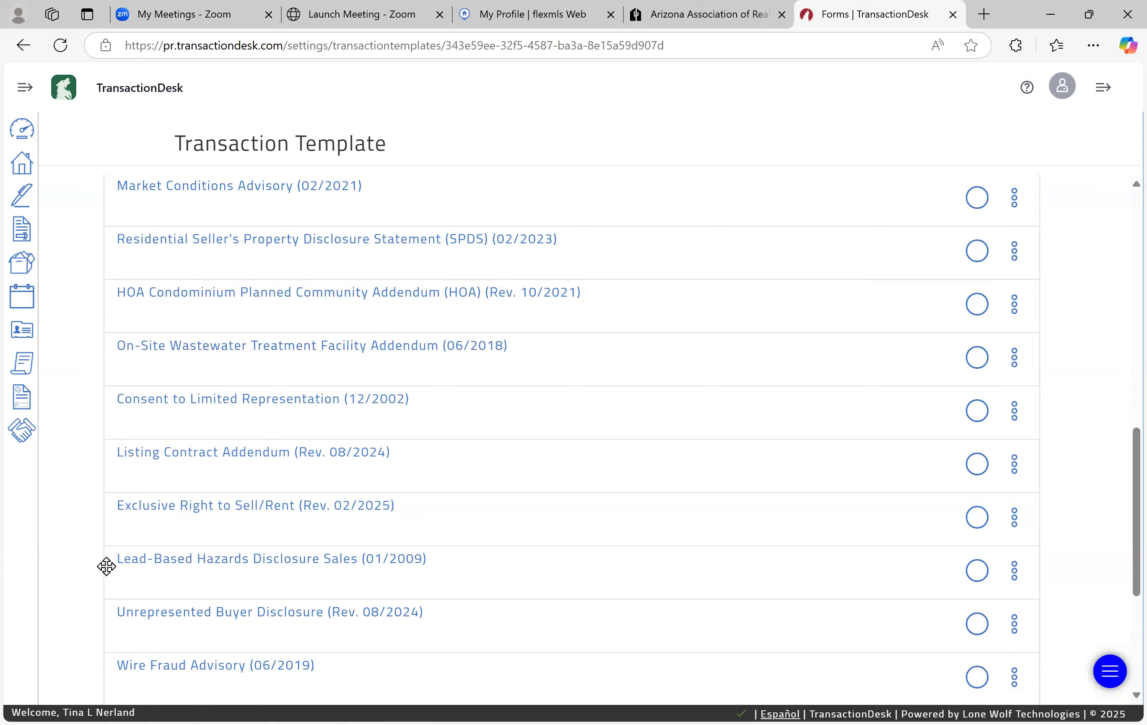
scroll(107, 573, "up", 3)
scroll(107, 578, "down", 3)
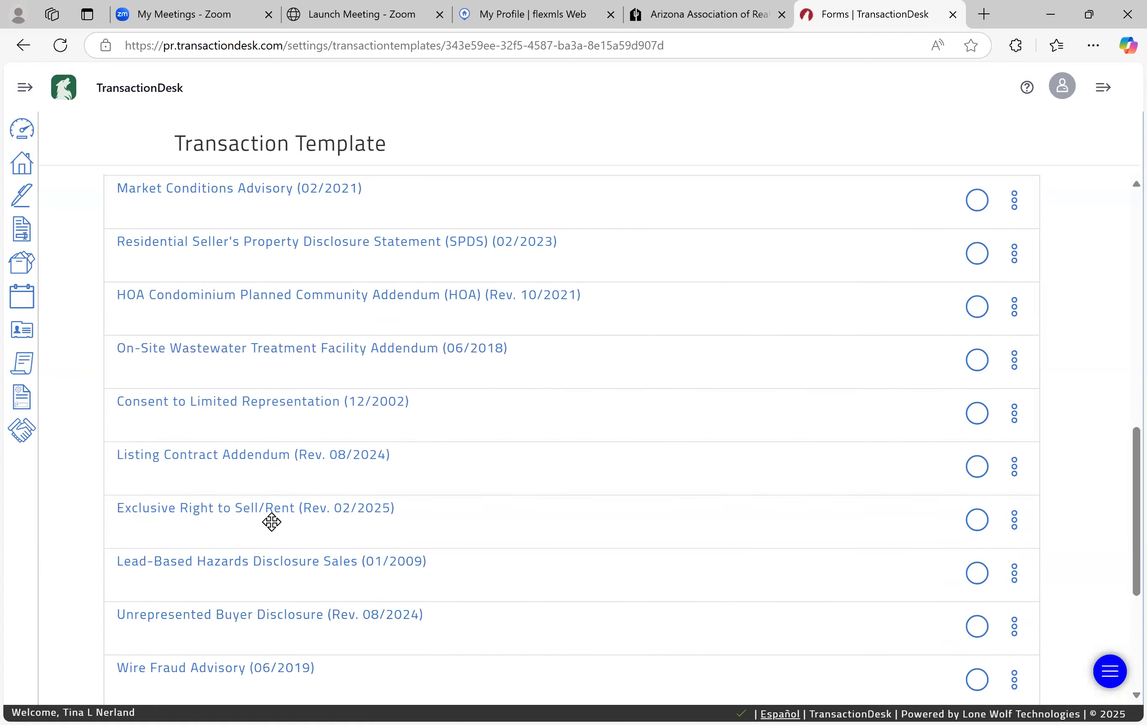
left_click(1016, 570)
left_click(960, 482)
left_click(796, 113)
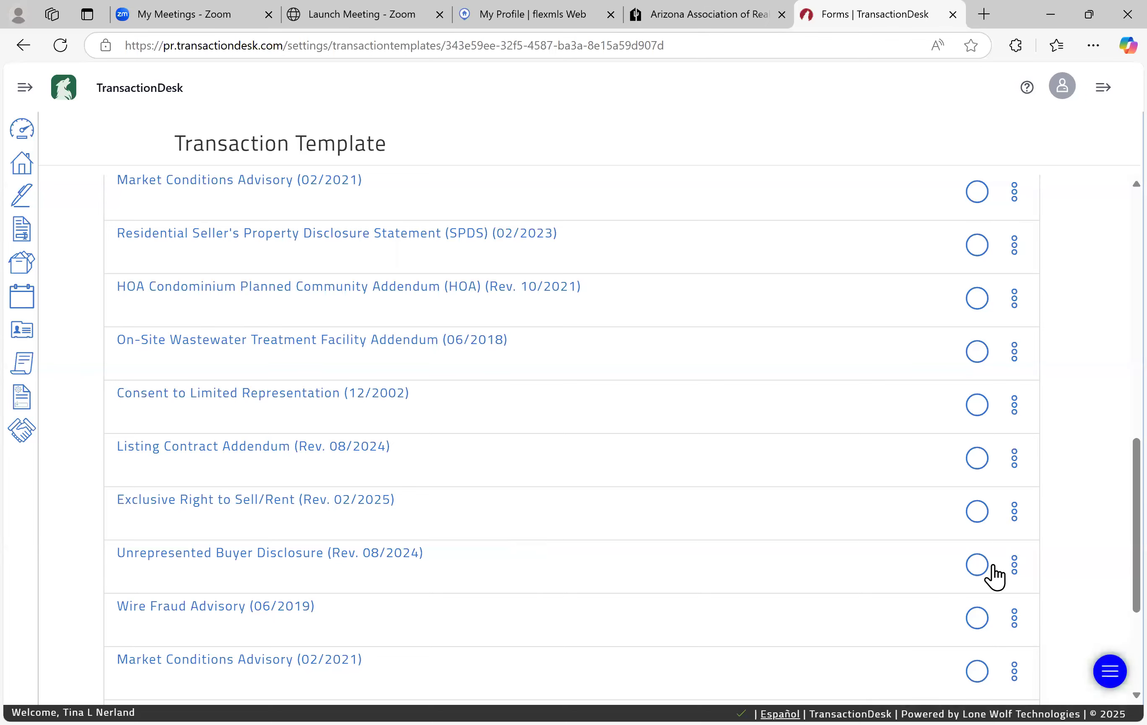
left_click(1015, 568)
left_click(960, 482)
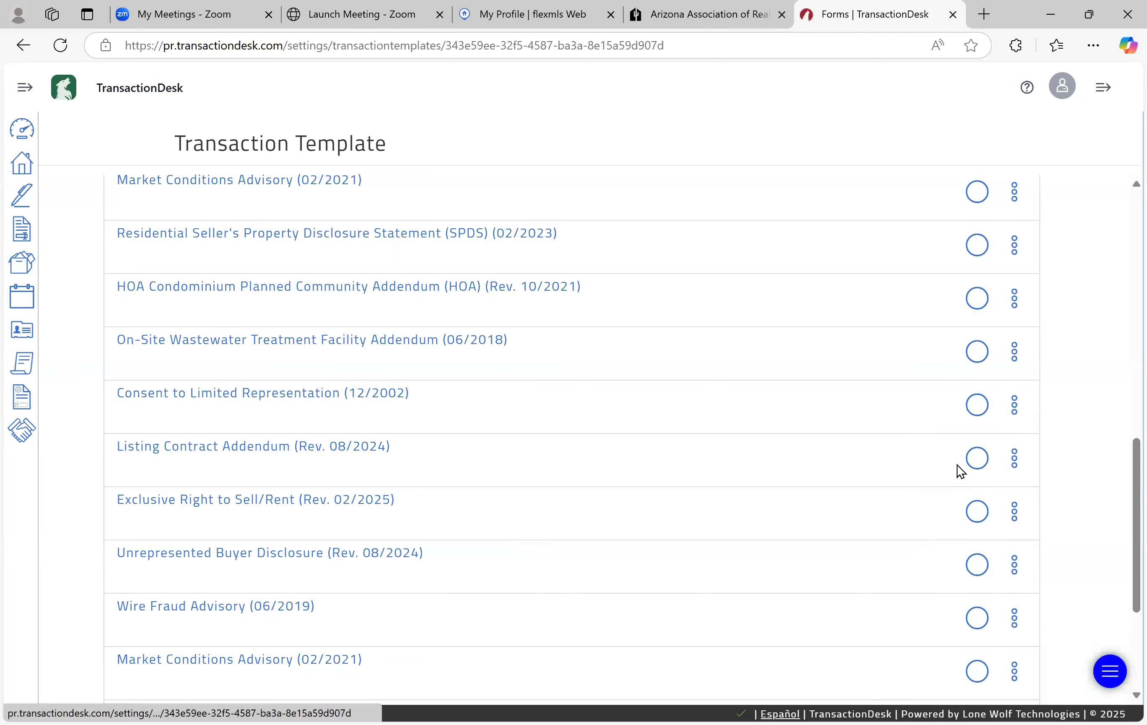
left_click(809, 125)
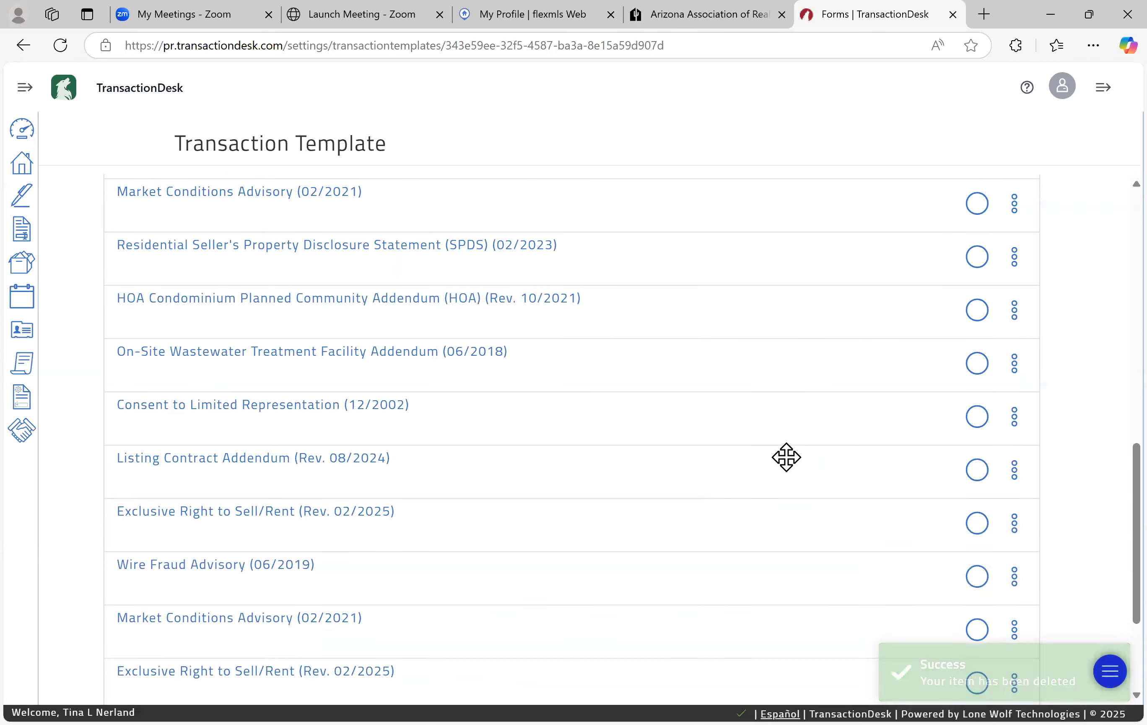
Delete the lower duplicates of Wire Fraud Advisory (06/2019) and Market Conditions Advisory (02/2021) from the template's forms
scroll(786, 456, "down", 2)
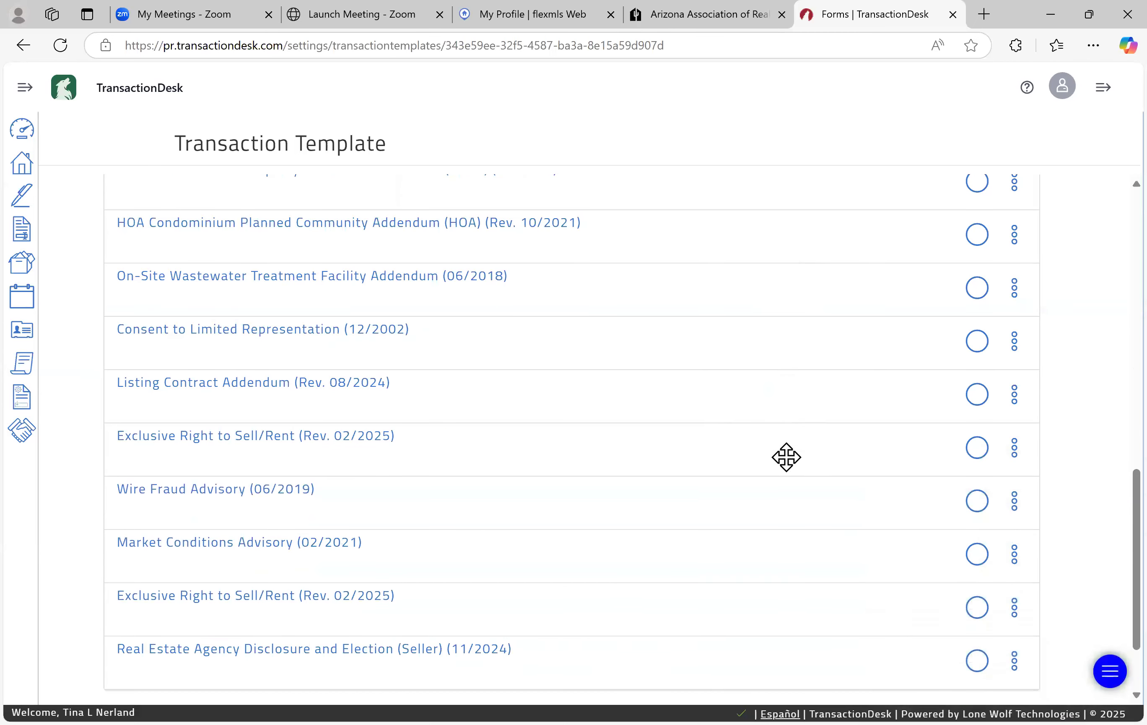
left_click(1013, 500)
left_click(959, 422)
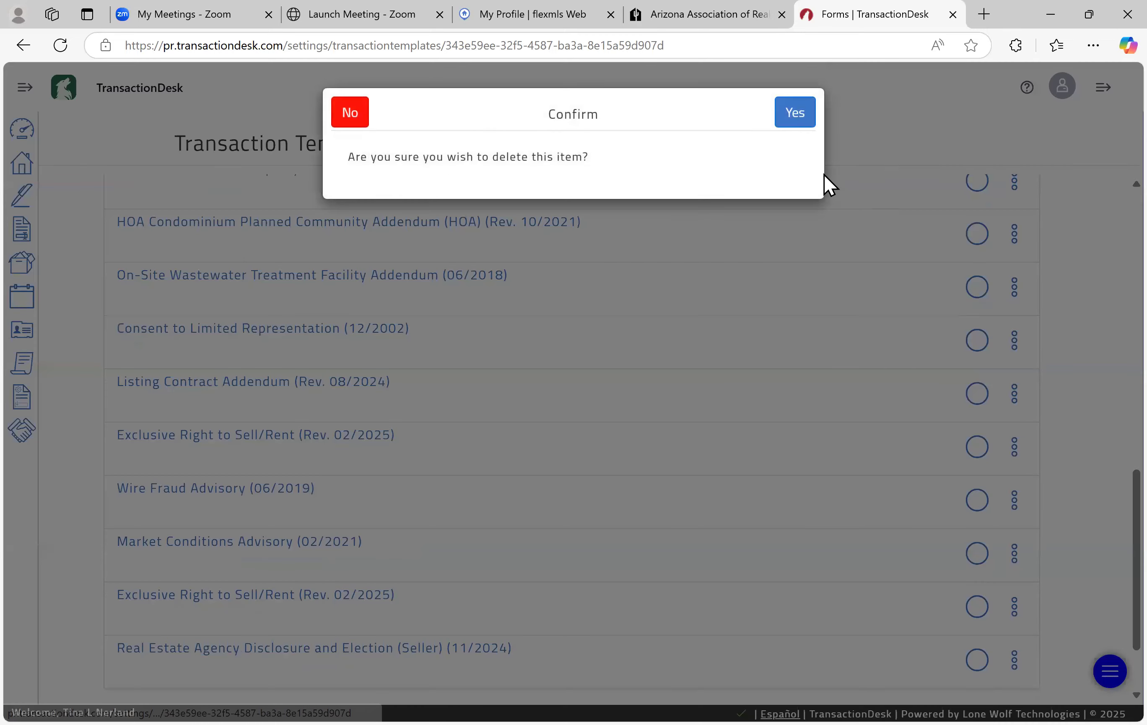
left_click(801, 124)
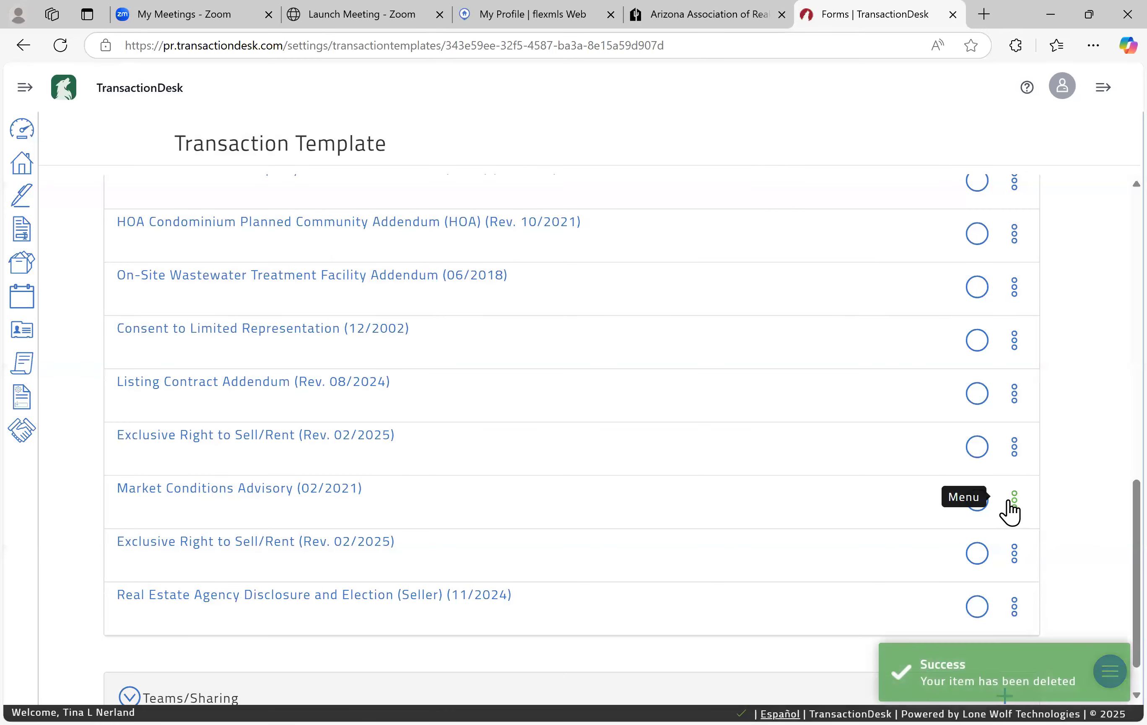
left_click(1009, 502)
left_click(953, 422)
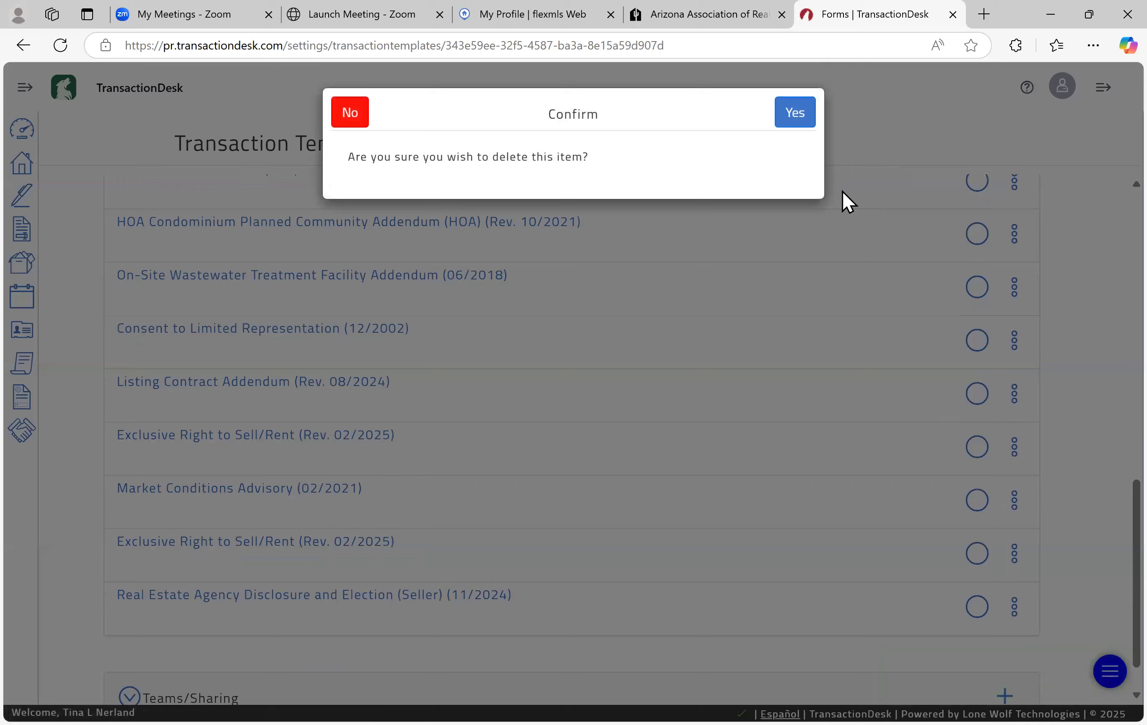
left_click(796, 116)
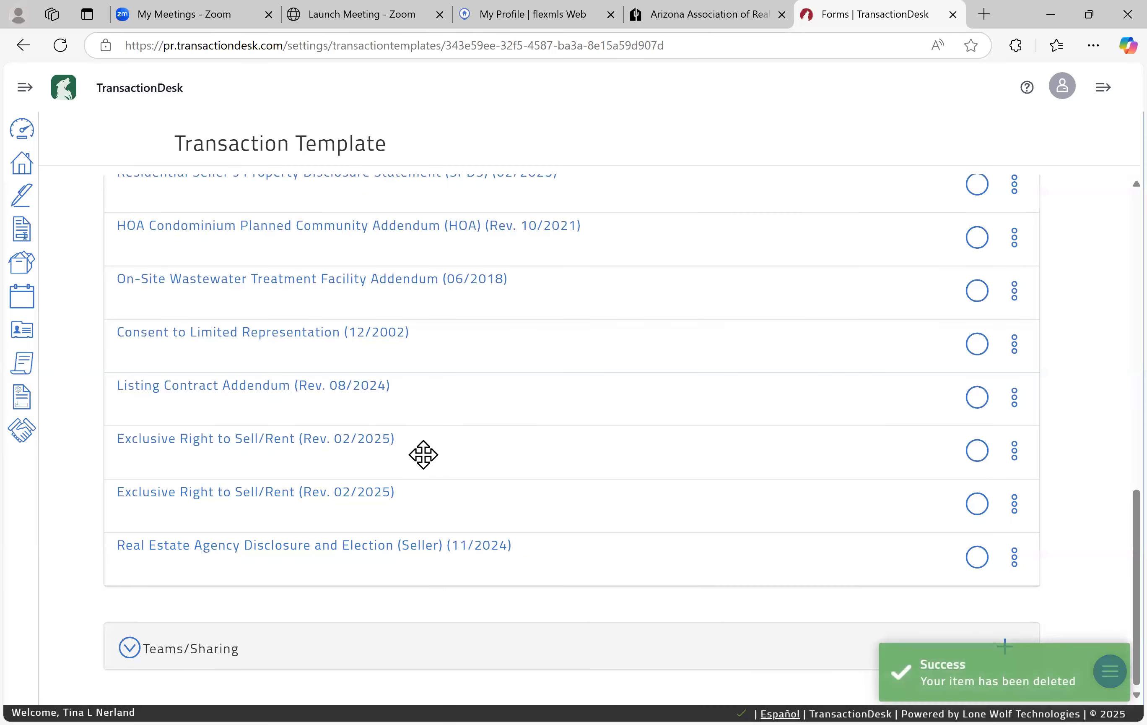
Delete the lower duplicate of Exclusive Right to Sell/Rent (Rev. 02/2025) from the template's forms
left_click(1015, 506)
left_click(959, 424)
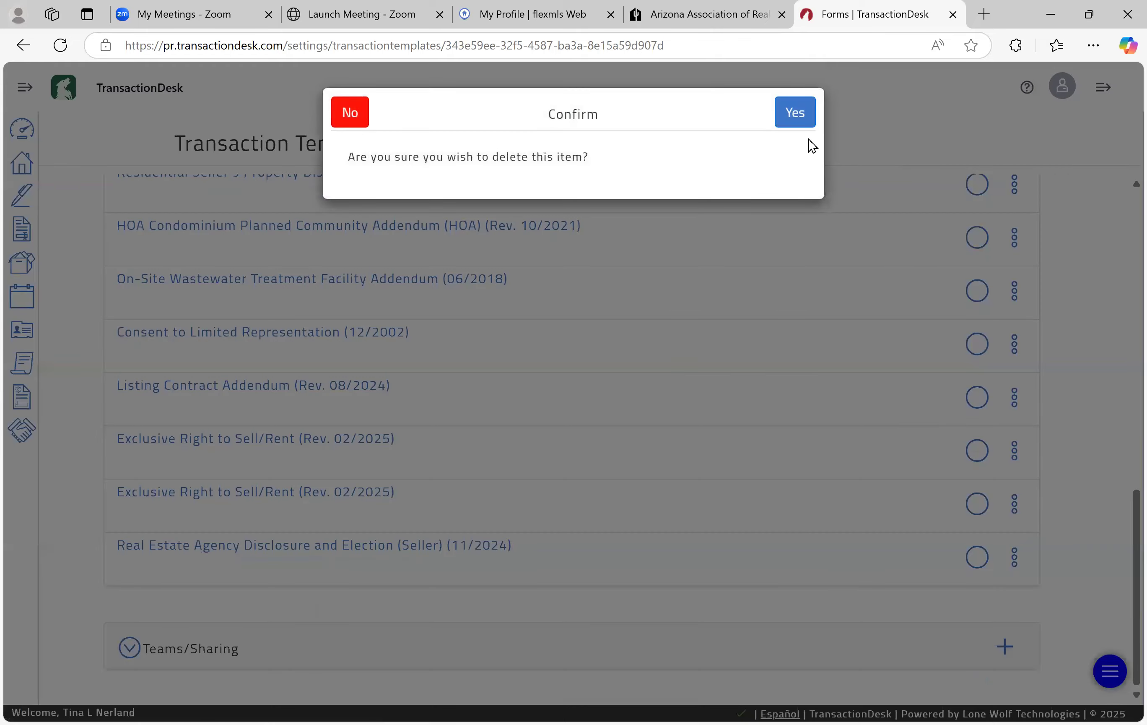
left_click(798, 118)
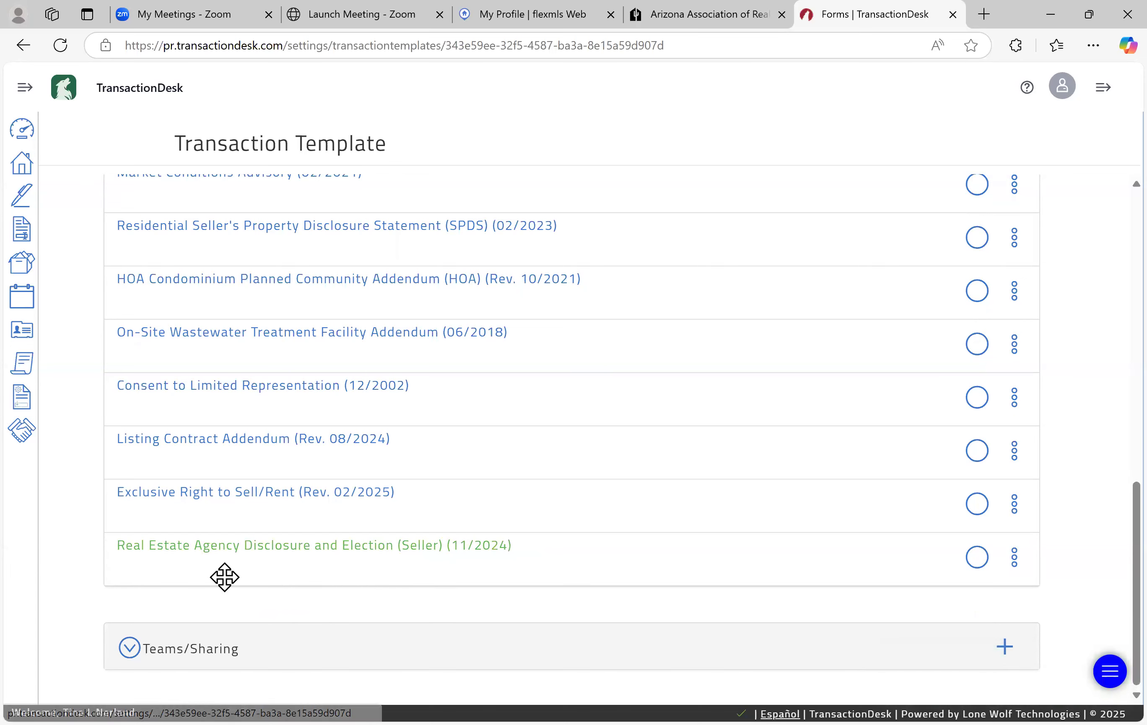
Check the cleaned-up forms list and open the Real Estate Agency Disclosure and Election (Seller) (11/2024) form
scroll(79, 442, "up", 4)
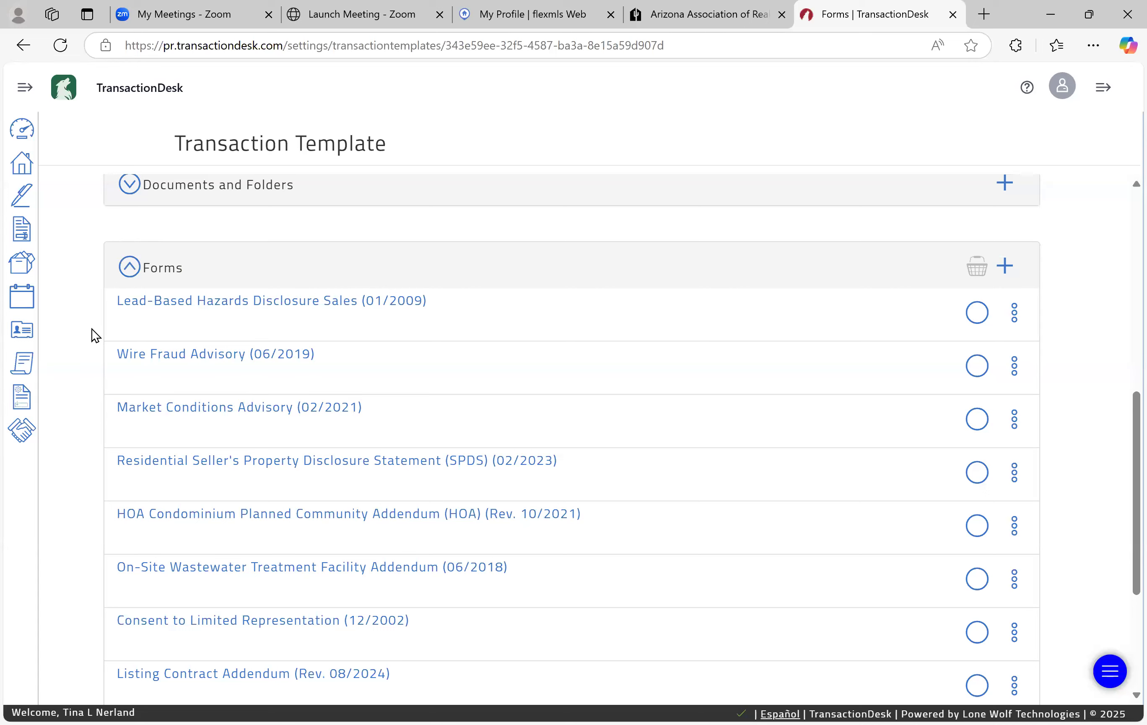
scroll(91, 328, "down", 3)
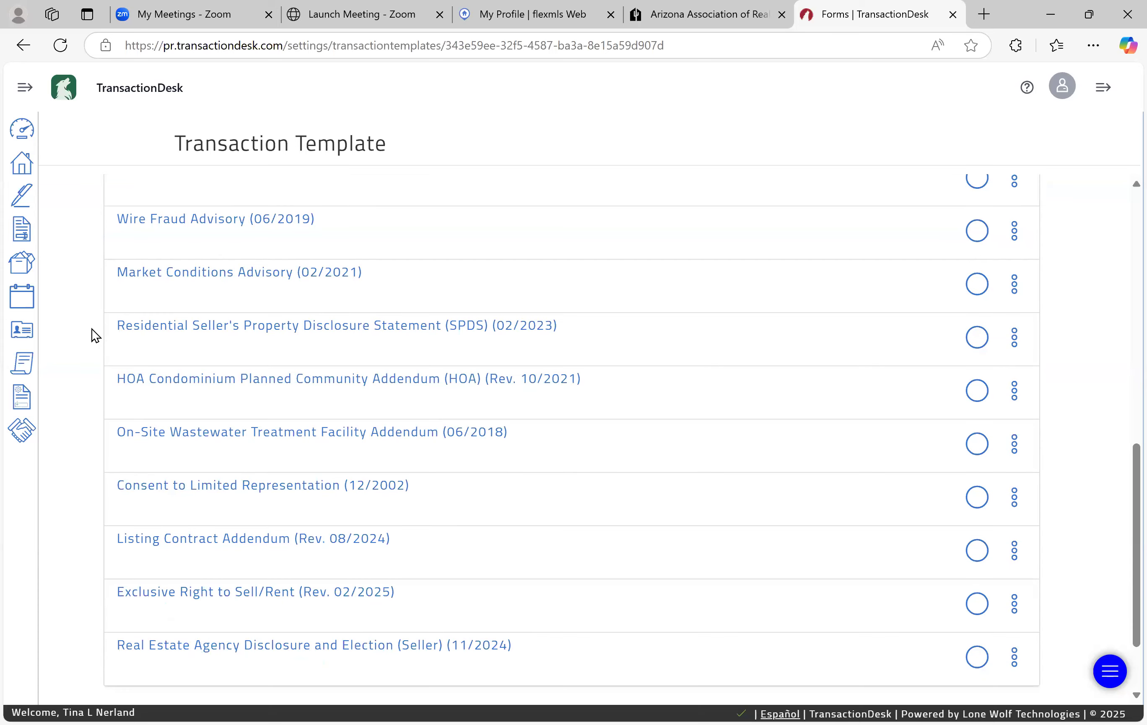
scroll(91, 329, "down", 3)
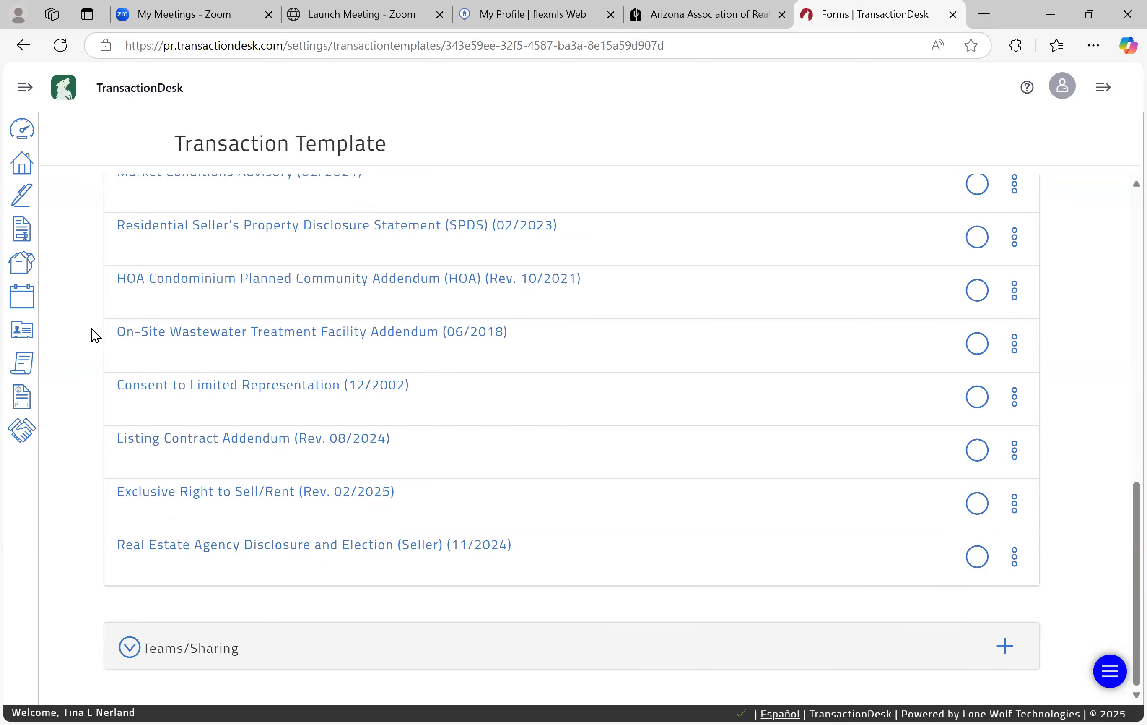
left_click(179, 554)
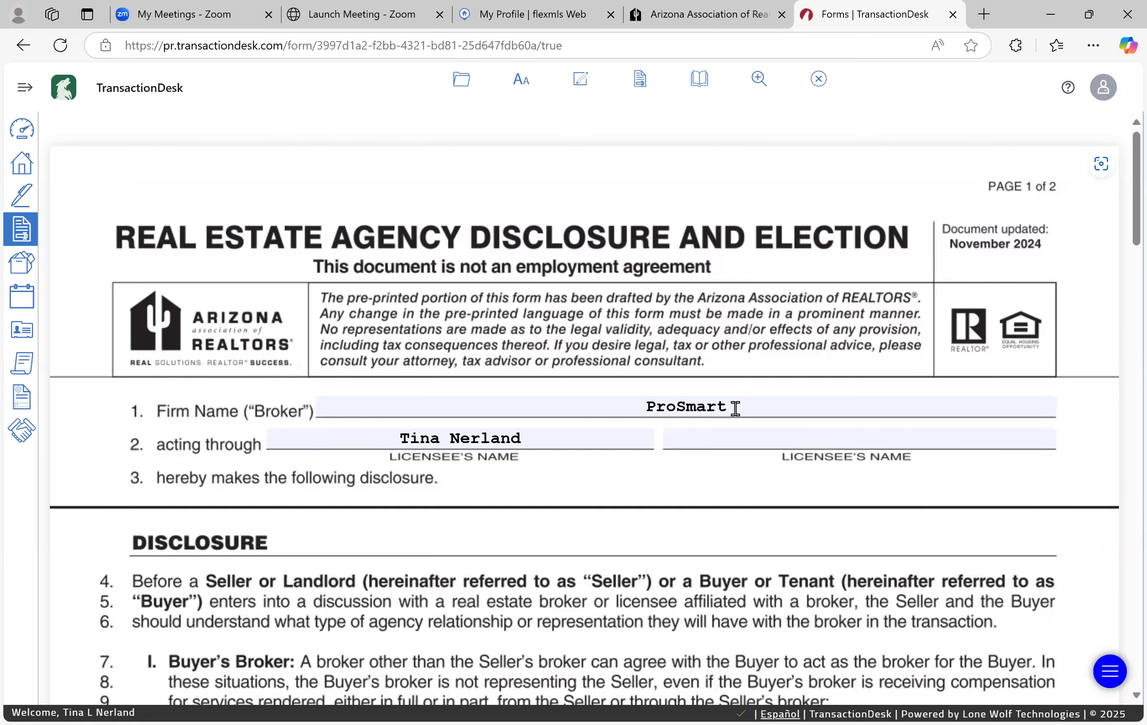
Set the disclosure form's Firm Name to ProSmart Realty, check its remaining sections, and return to the transaction template
left_click(767, 410)
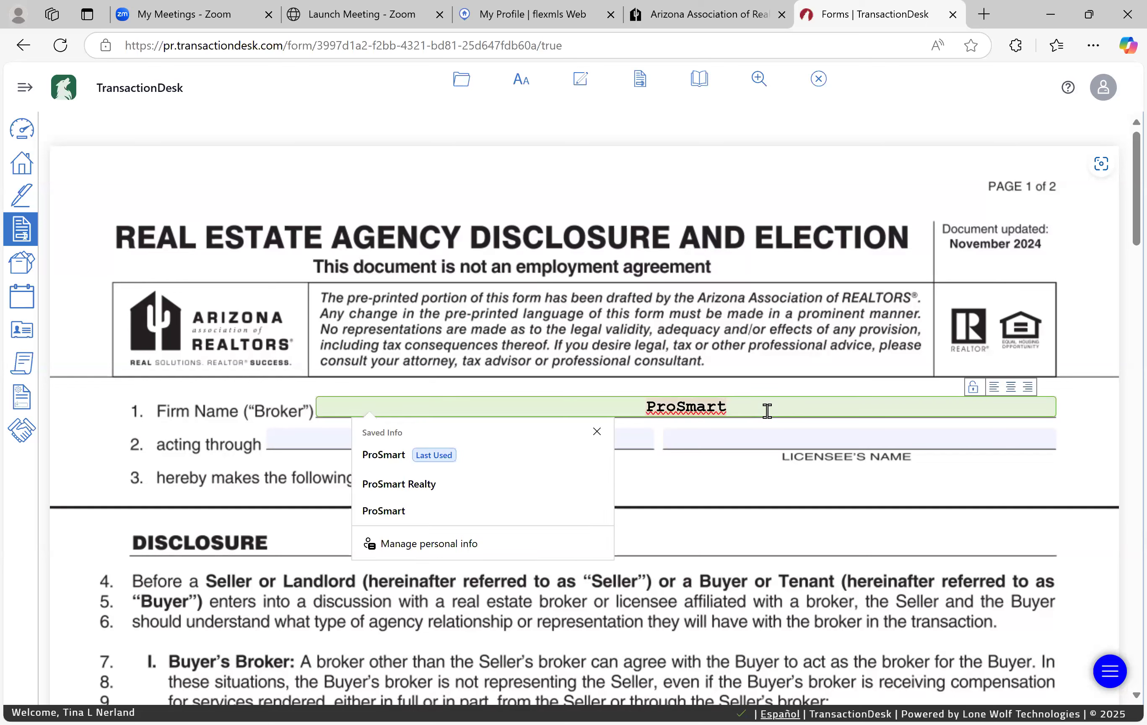
type("Realty")
key("Tab")
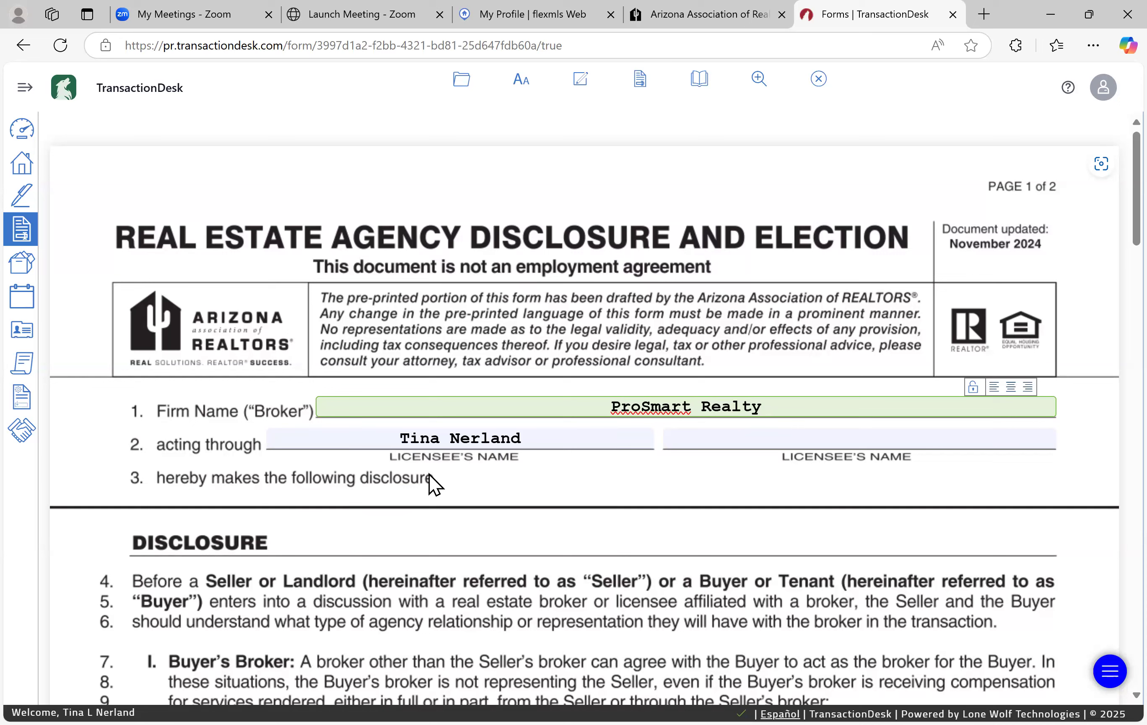
scroll(432, 483, "down", 15)
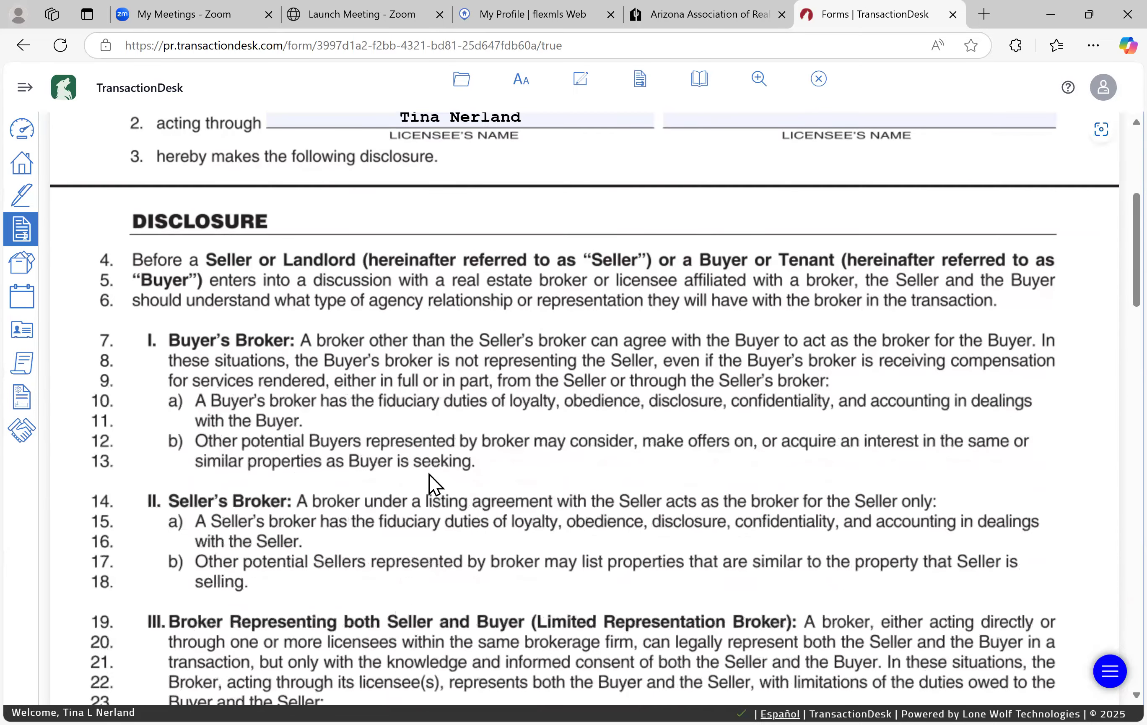
scroll(432, 484, "down", 15)
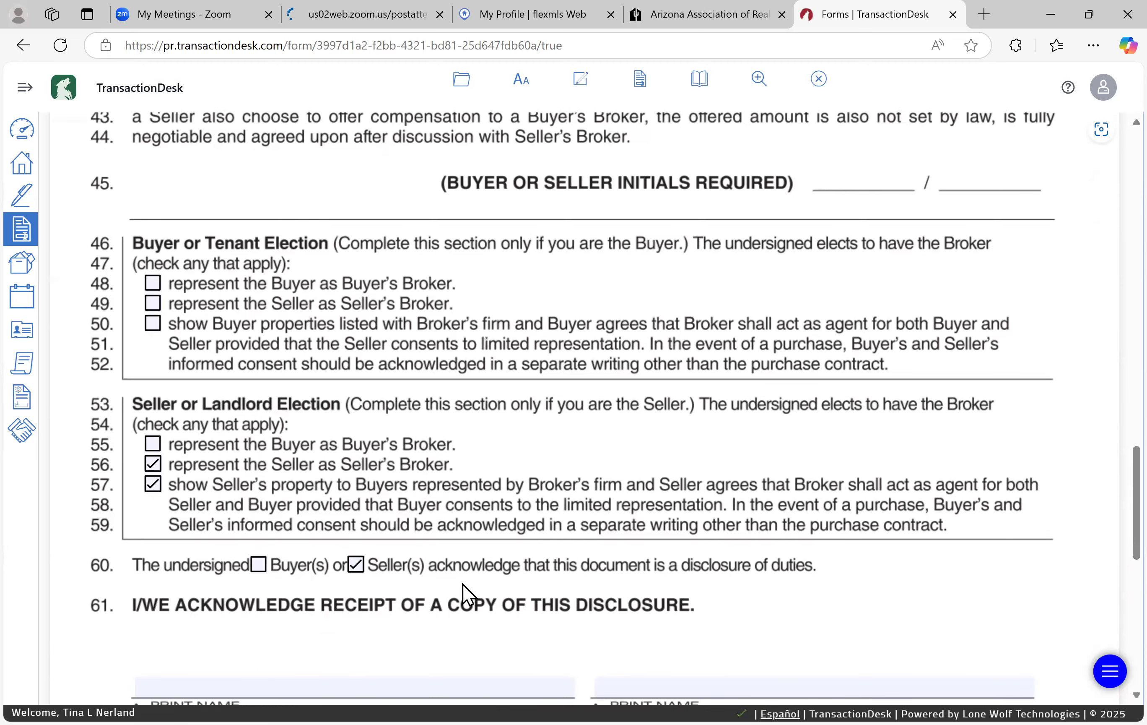
scroll(464, 590, "down", 8)
scroll(463, 592, "up", 20)
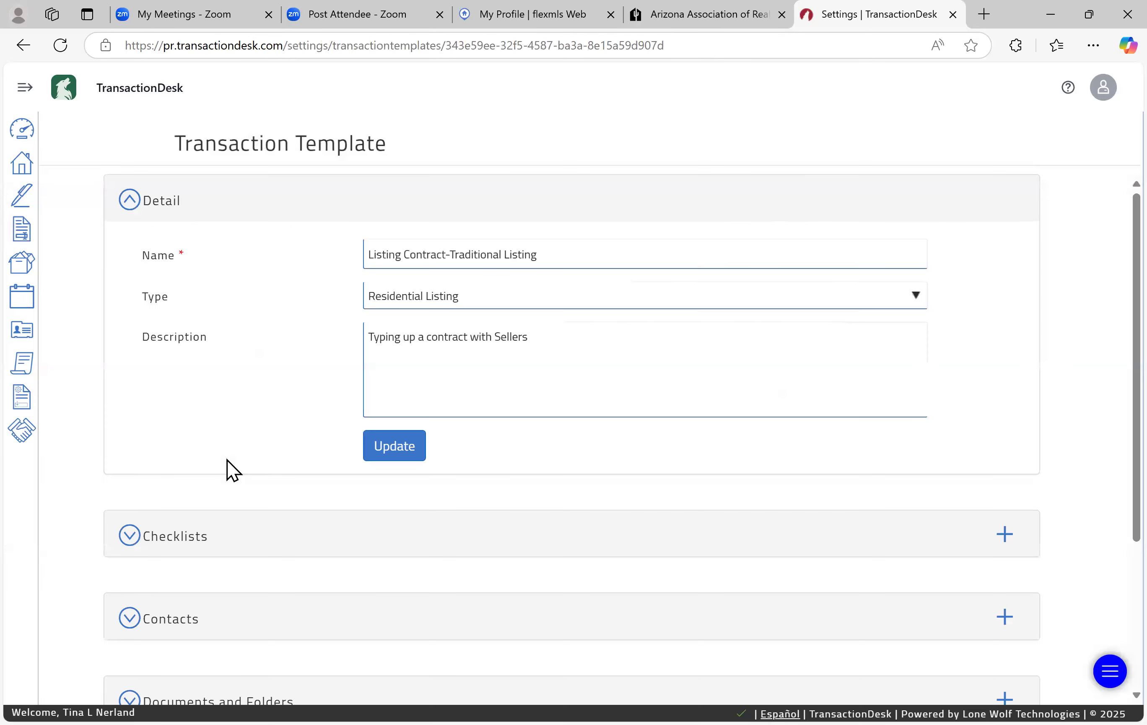
Expand the template's forms list and open the Exclusive Right to Sell/Rent (Rev. 02/2025) form
scroll(226, 469, "down", 5)
left_click(163, 561)
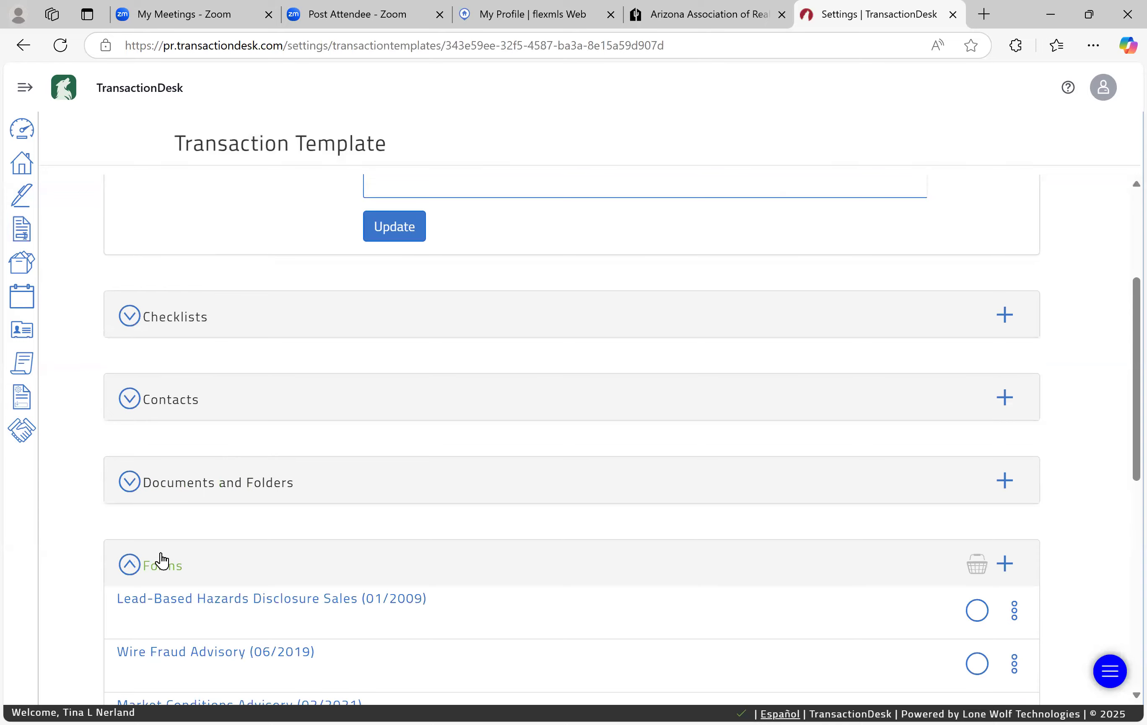
scroll(163, 561, "down", 8)
scroll(161, 560, "down", 2)
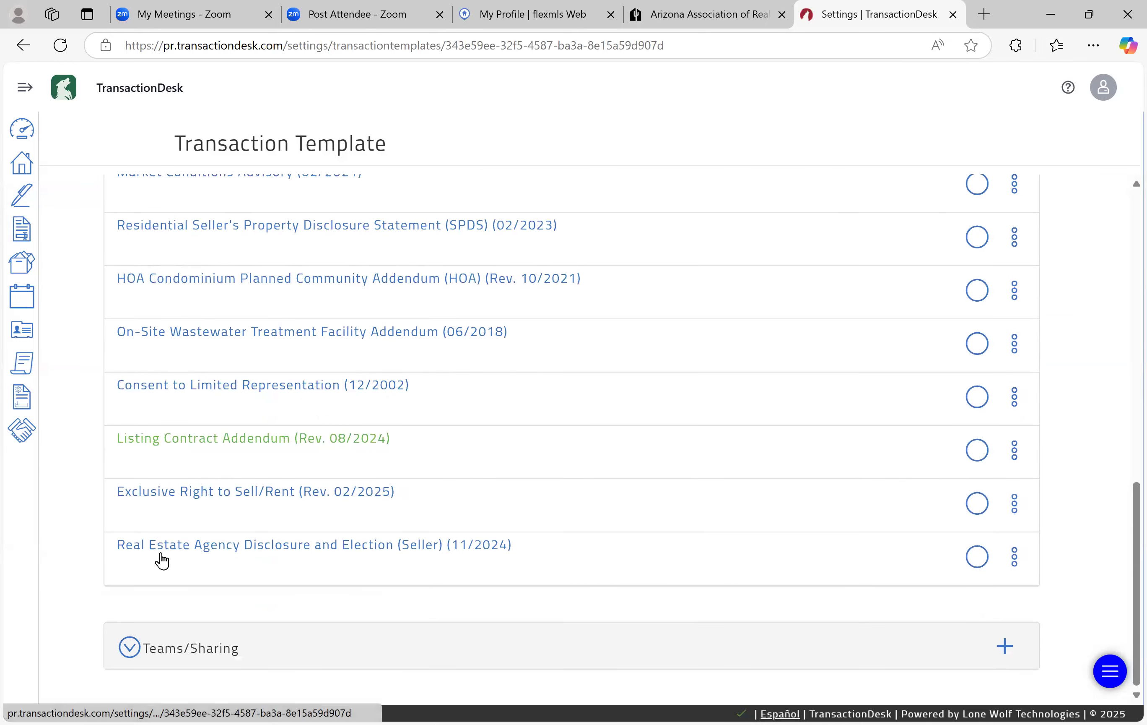
left_click(154, 499)
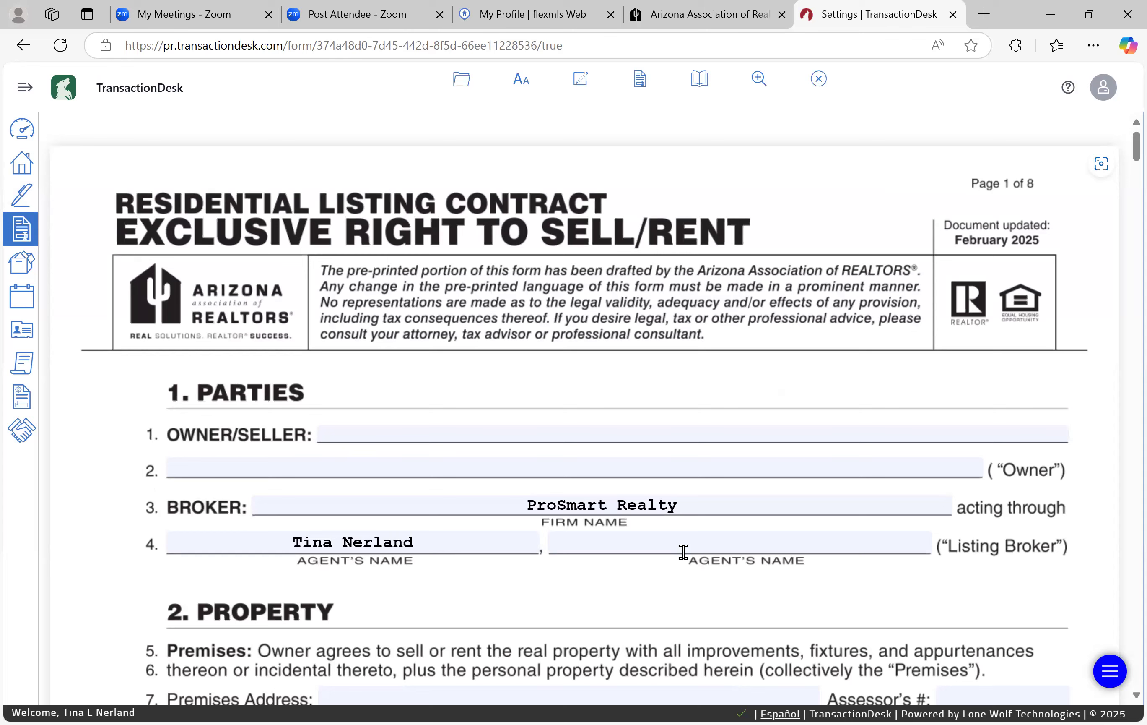
Review the listing contract's prefilled parties, property, price, term and compensation sections, continuing through the end of page 4
scroll(503, 571, "down", 8)
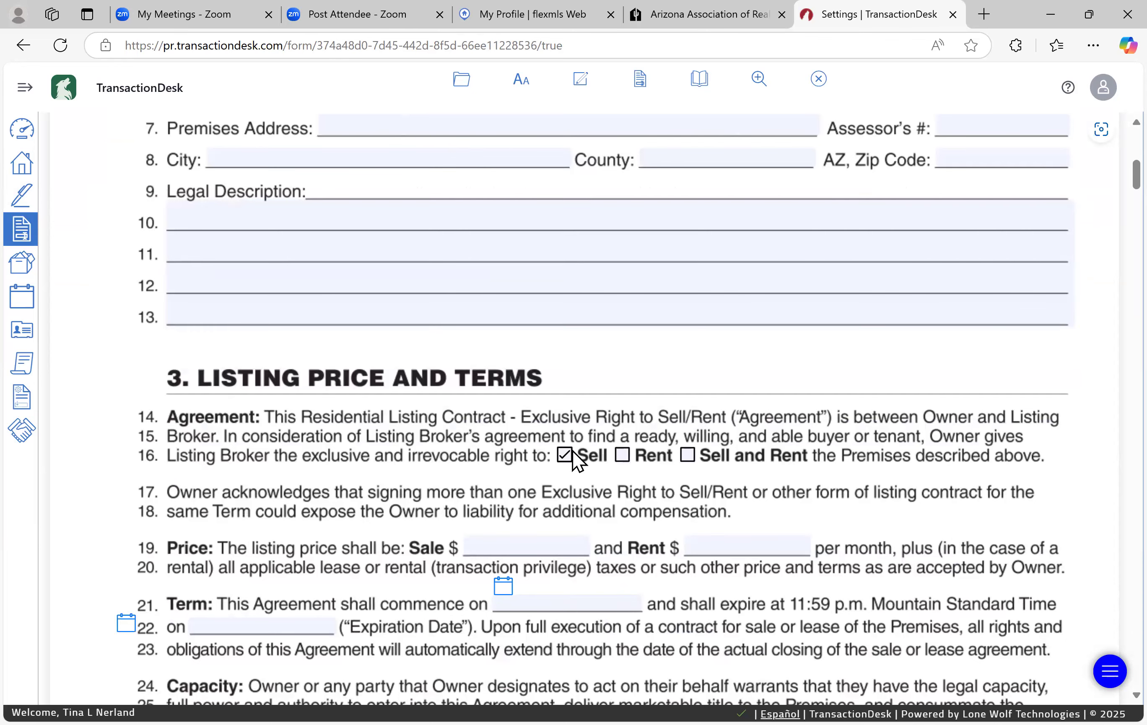
scroll(295, 480, "down", 6)
scroll(301, 491, "down", 9)
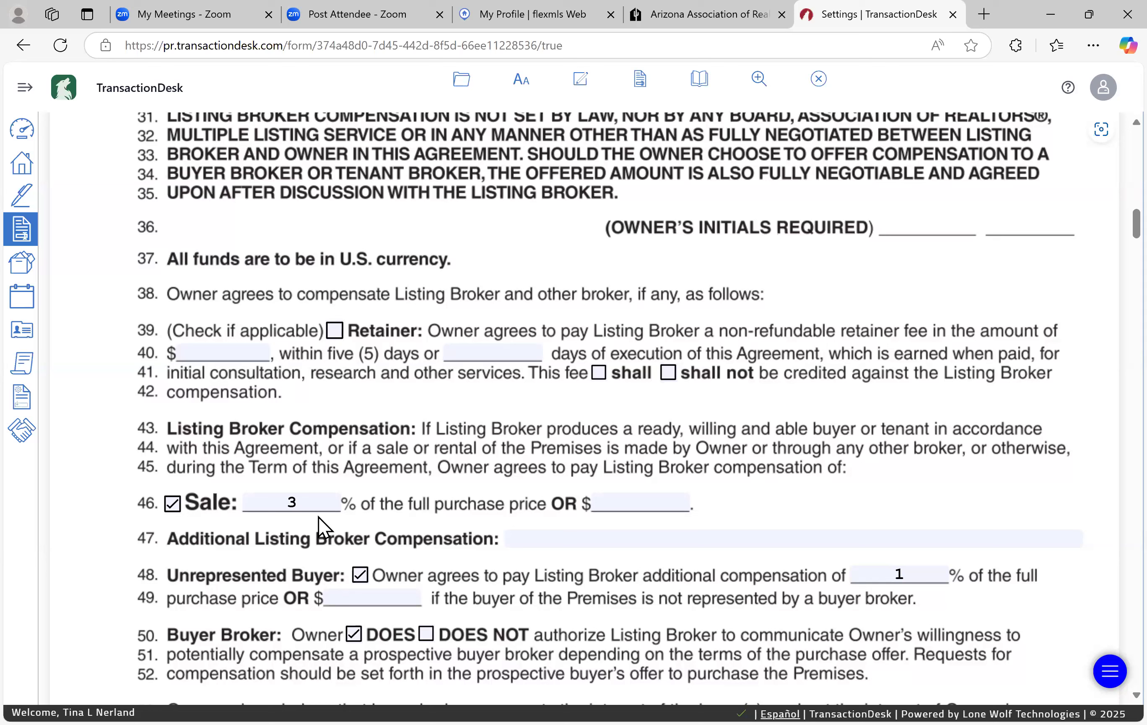
scroll(318, 516, "down", 3)
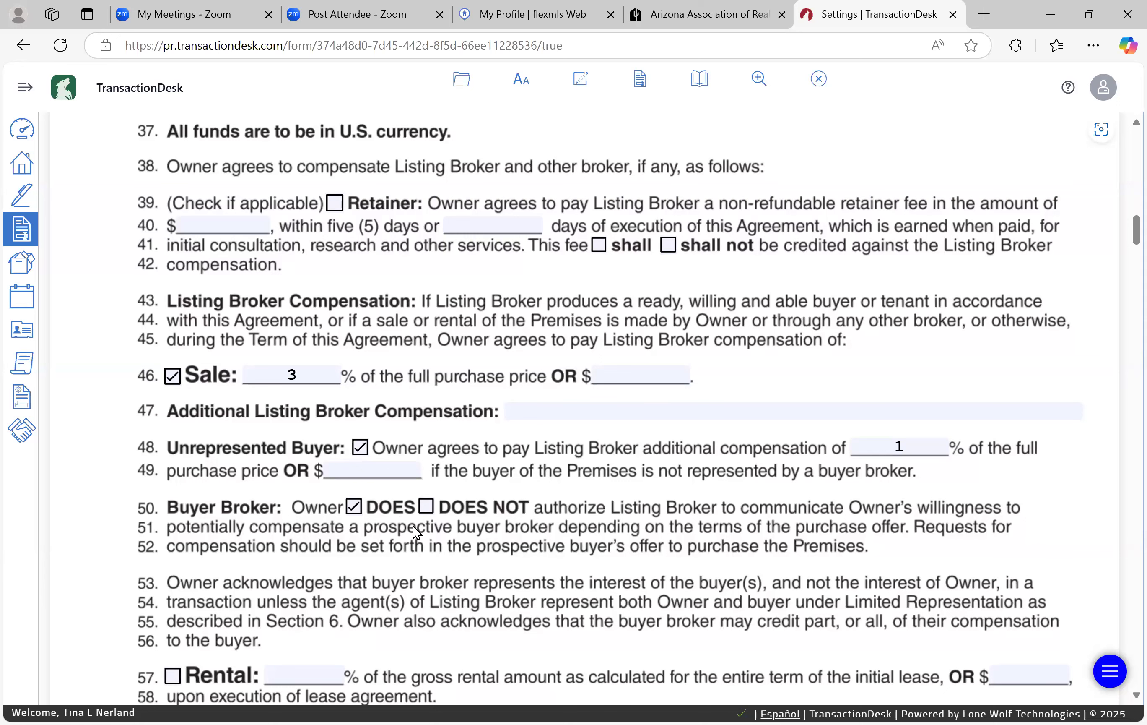
scroll(413, 526, "down", 5)
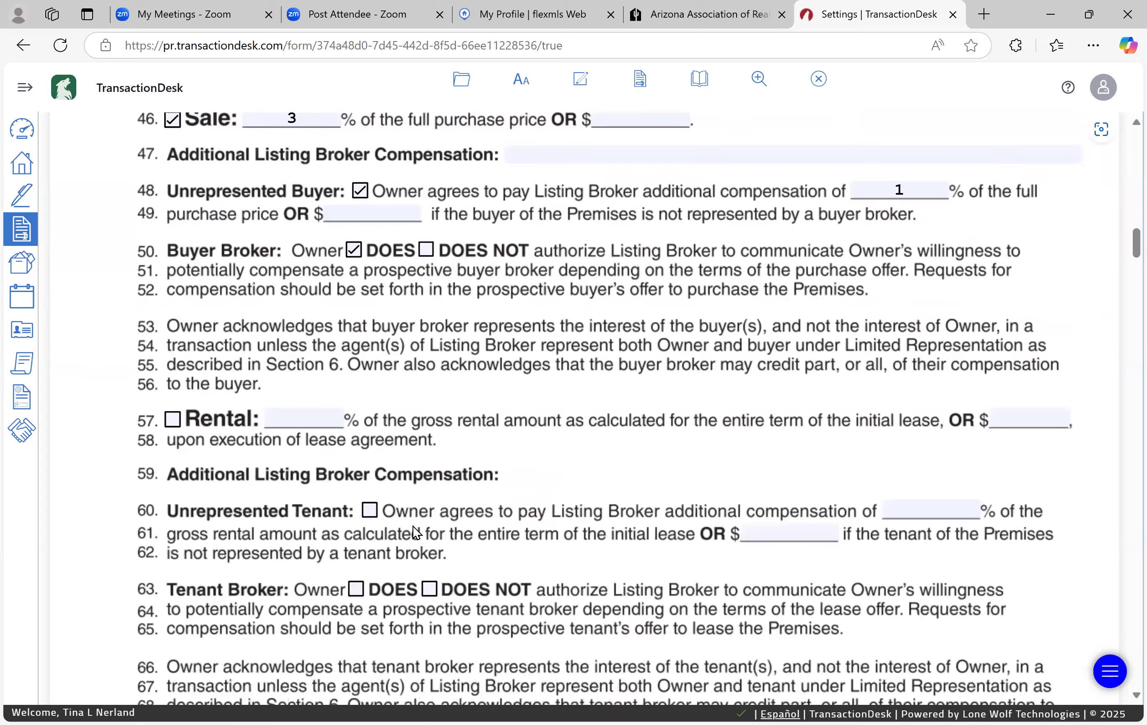
scroll(256, 493, "down", 10)
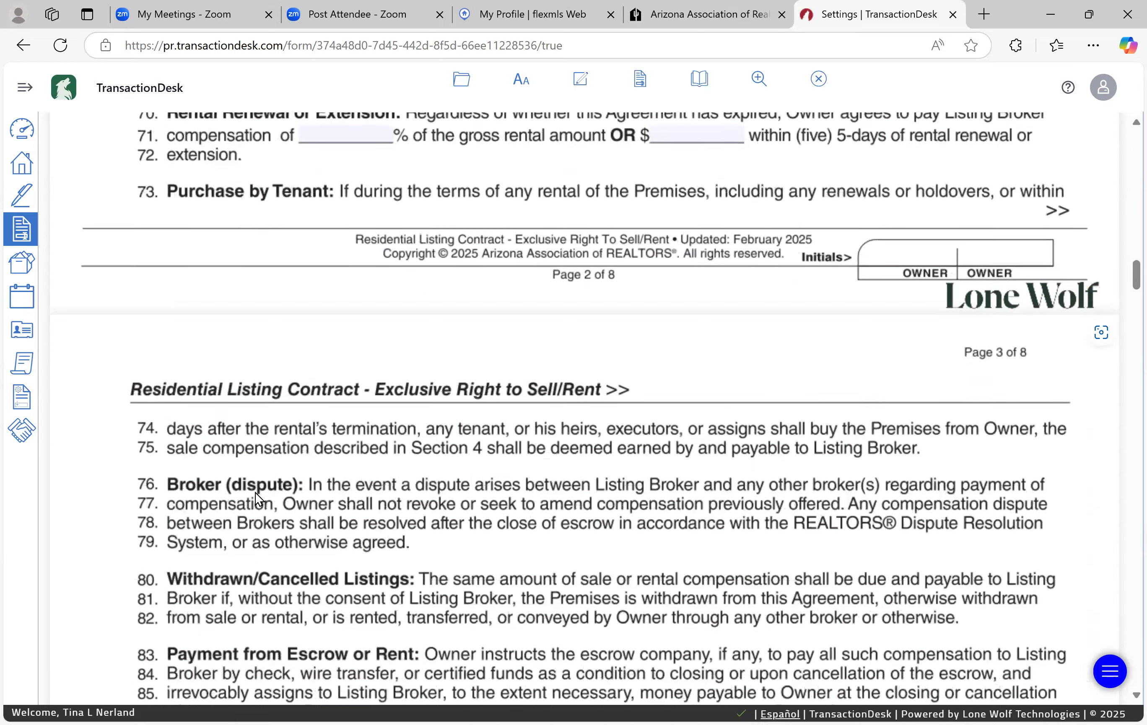
scroll(255, 493, "down", 20)
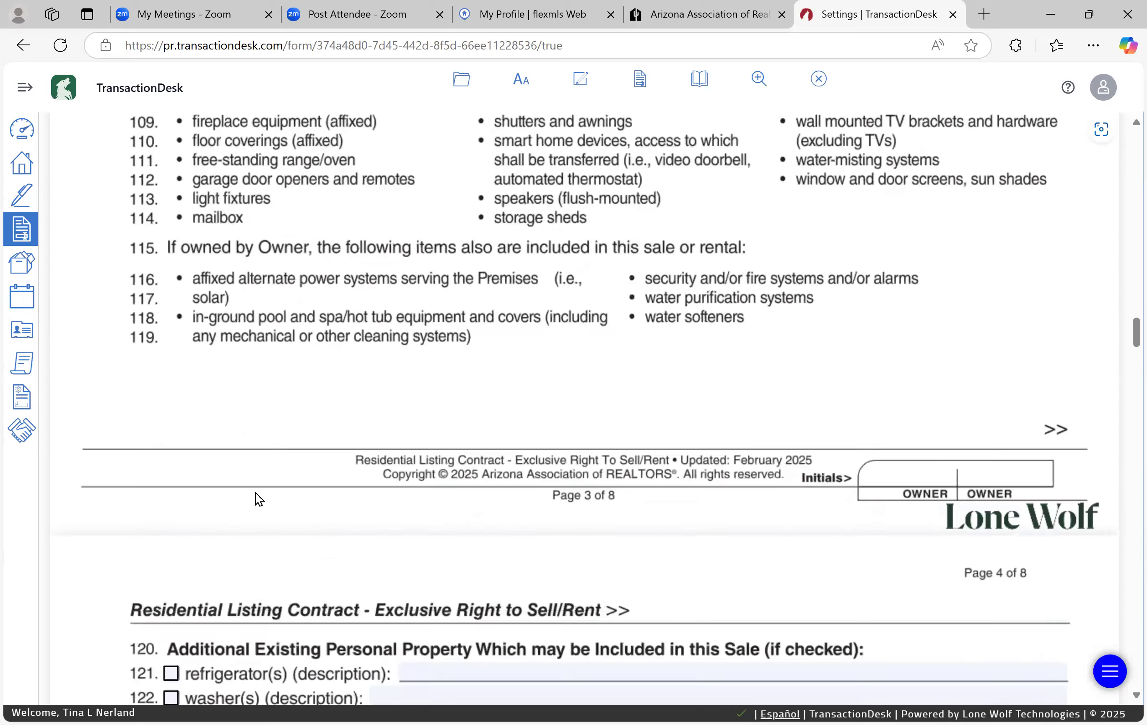
scroll(255, 493, "down", 18)
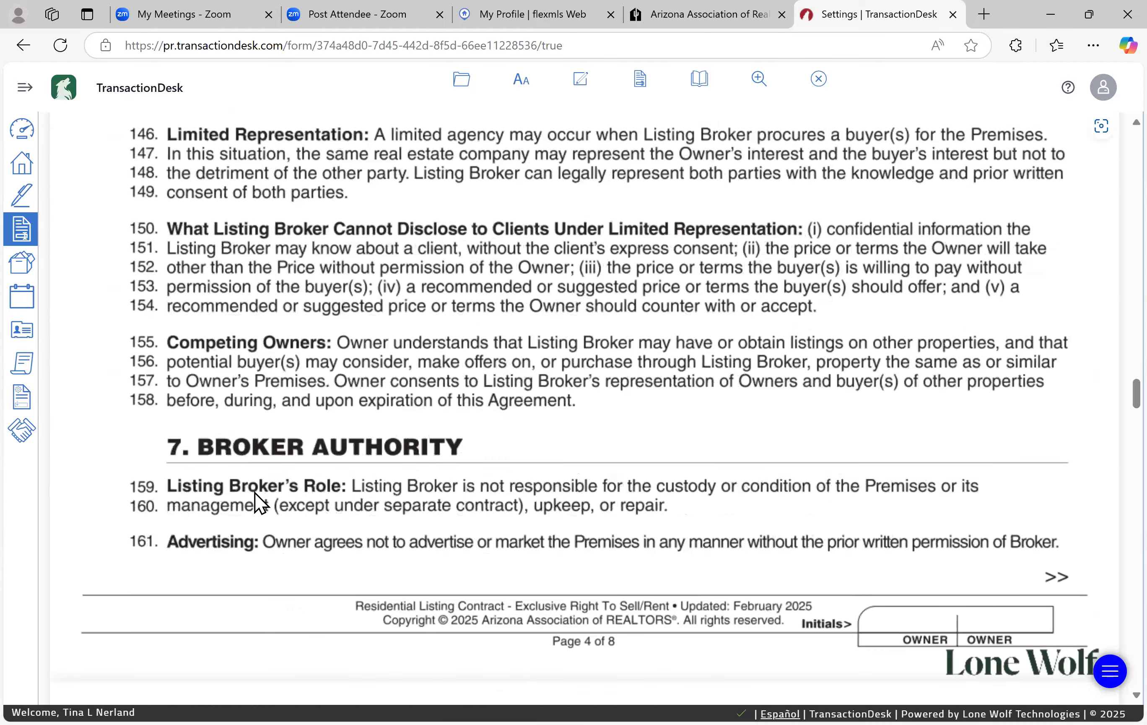
Examine the Broker Authority selections on page 5, covering signs, photos/video, lockbox/keysafe, disclosure of offers, and backup or verbal offers
scroll(254, 493, "down", 8)
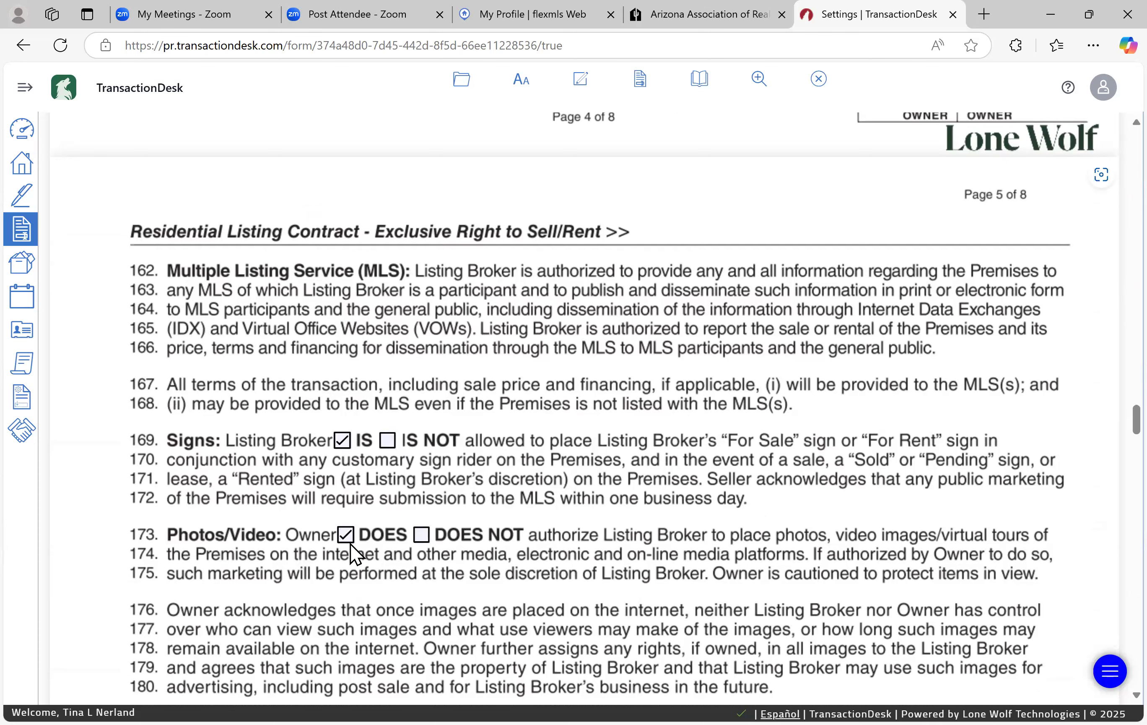
scroll(351, 547, "down", 5)
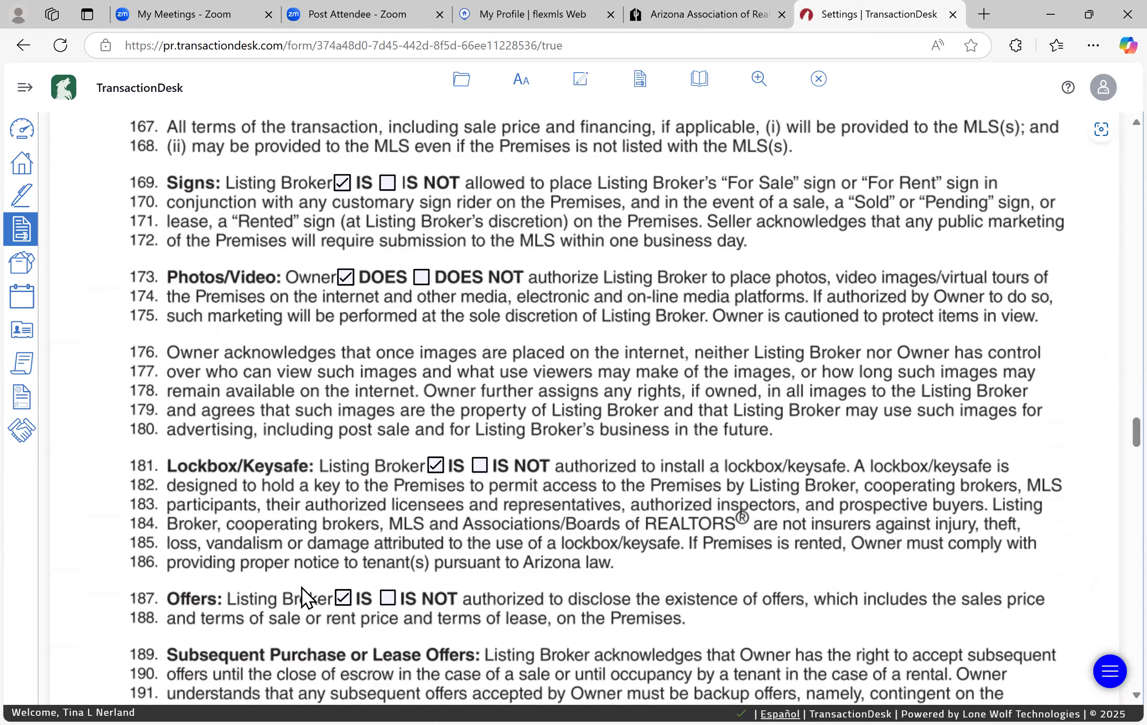
scroll(342, 608, "down", 2)
scroll(341, 610, "down", 3)
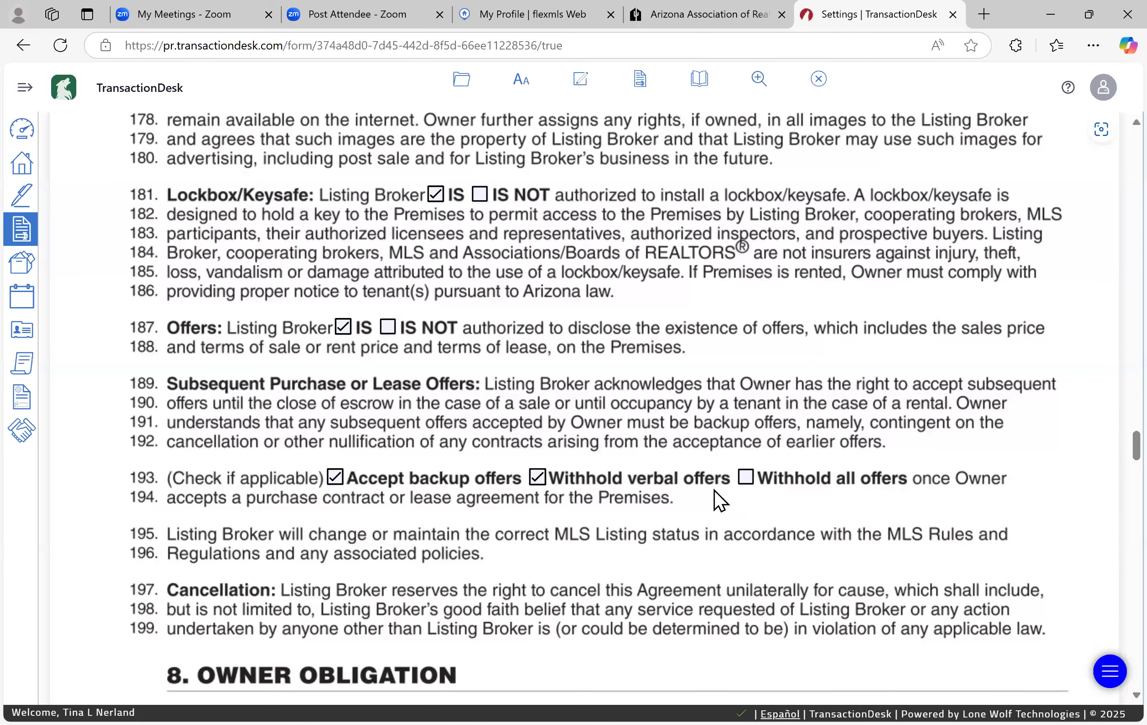
scroll(345, 413, "up", 5)
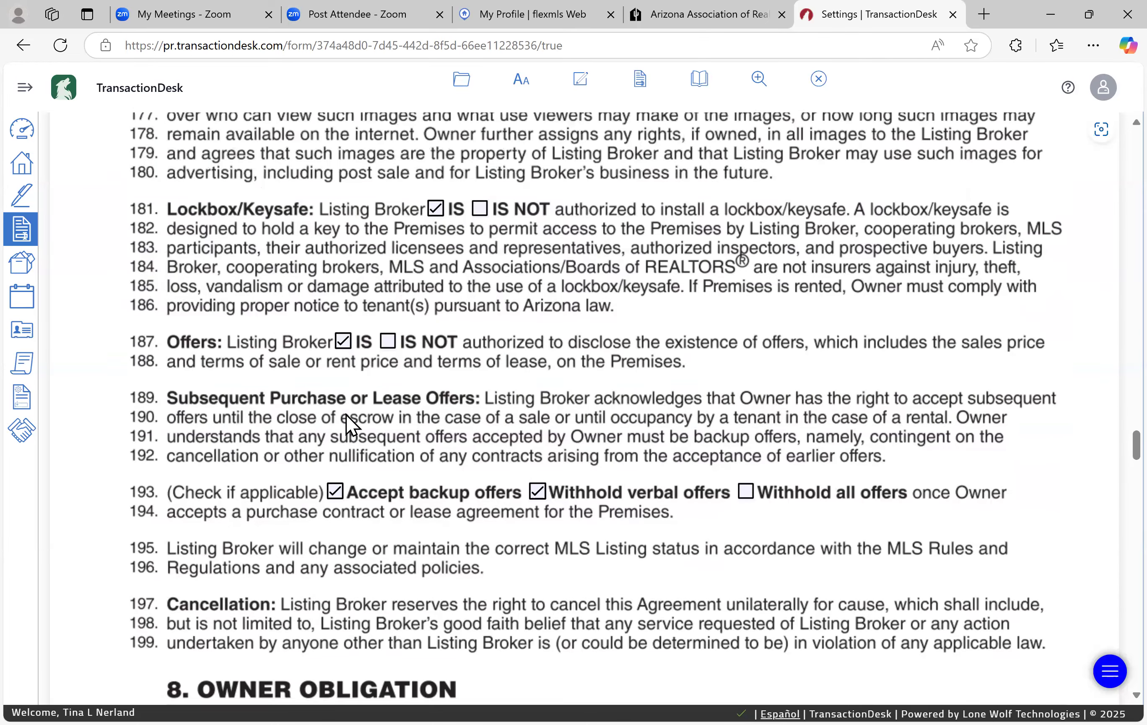
scroll(346, 415, "up", 3)
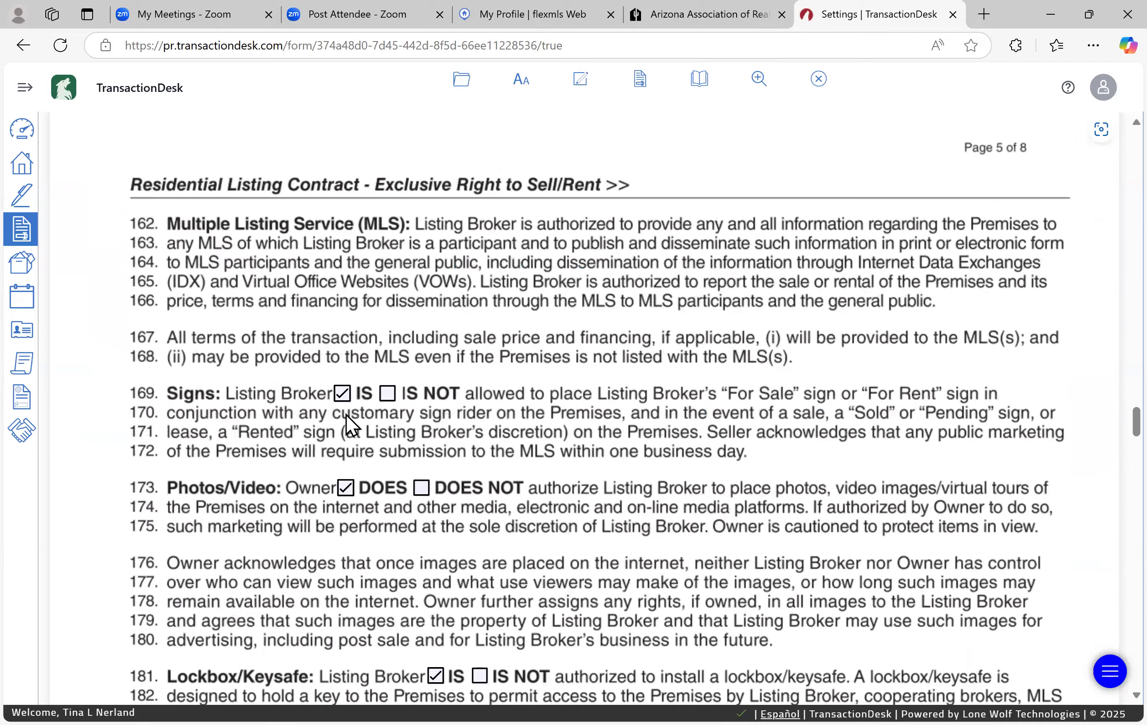
scroll(346, 414, "down", 6)
scroll(352, 424, "down", 4)
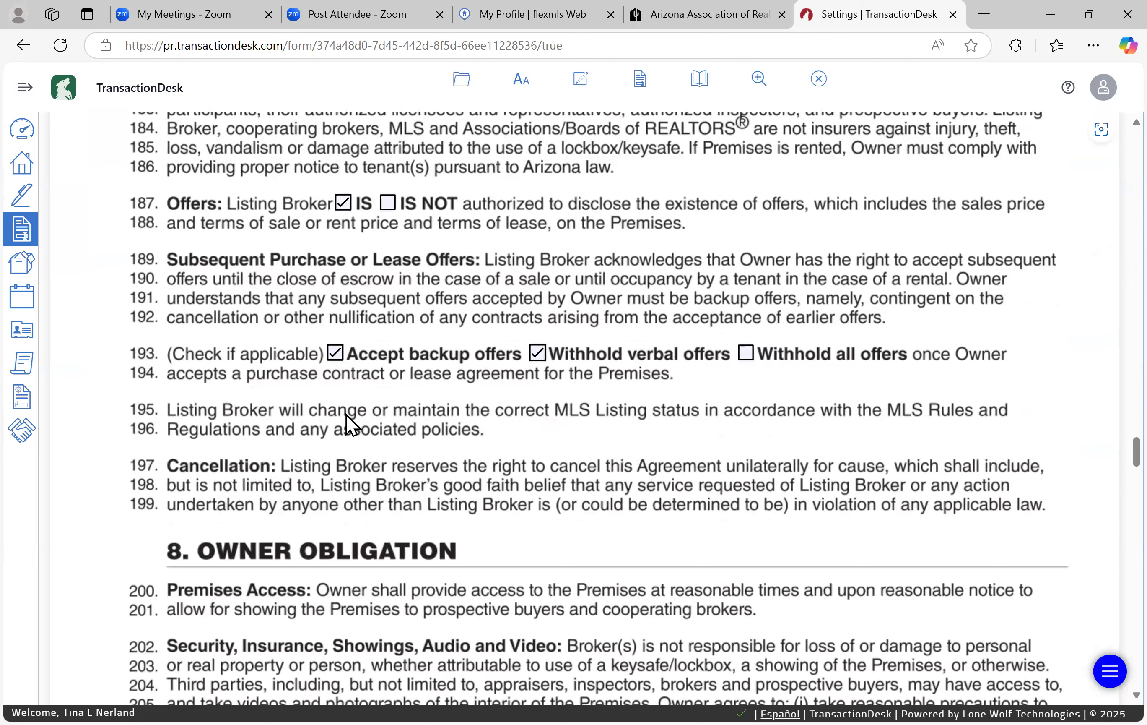
scroll(352, 423, "up", 11)
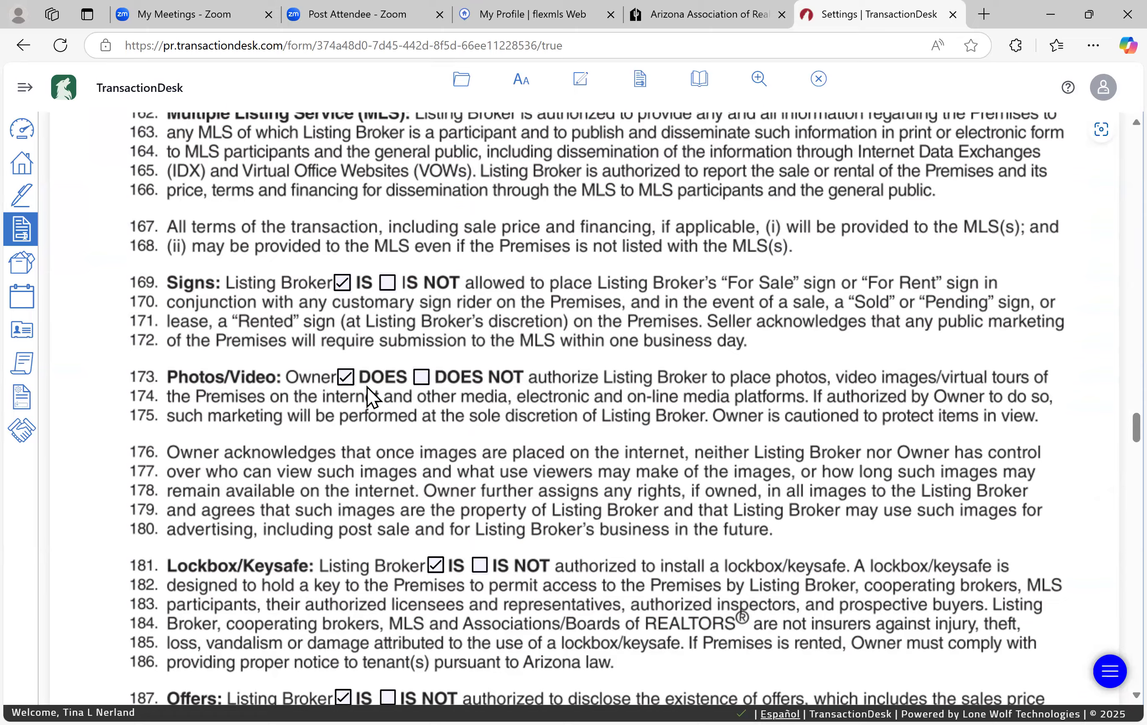
scroll(372, 396, "down", 5)
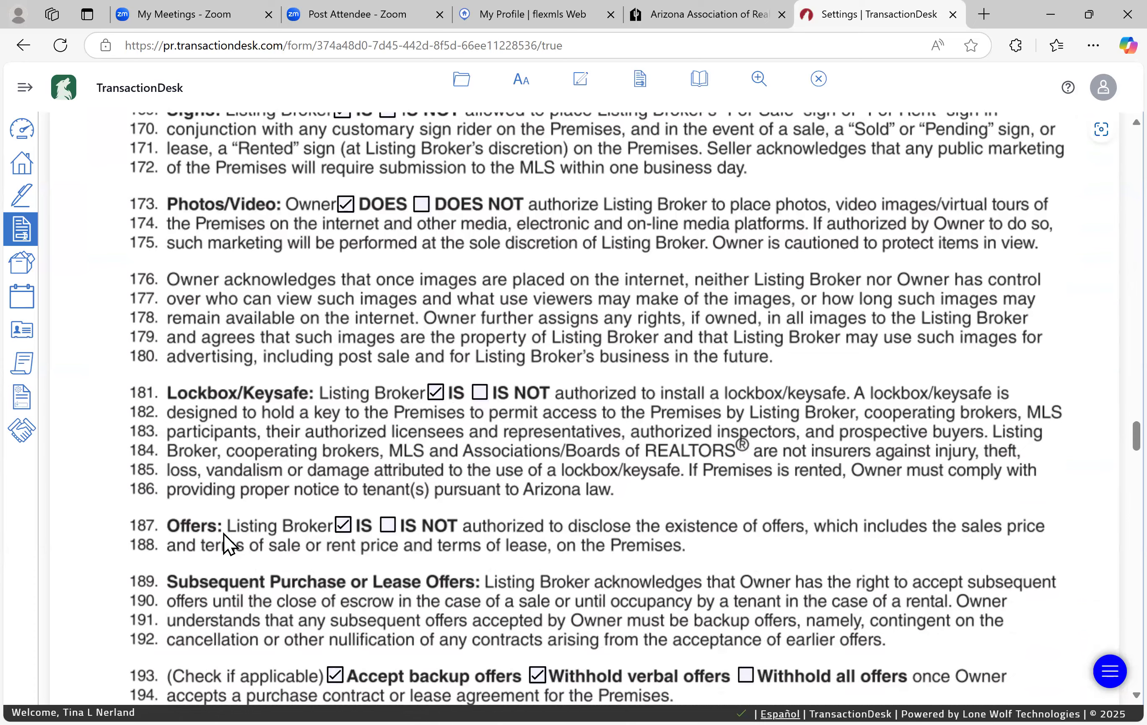
scroll(226, 541, "down", 3)
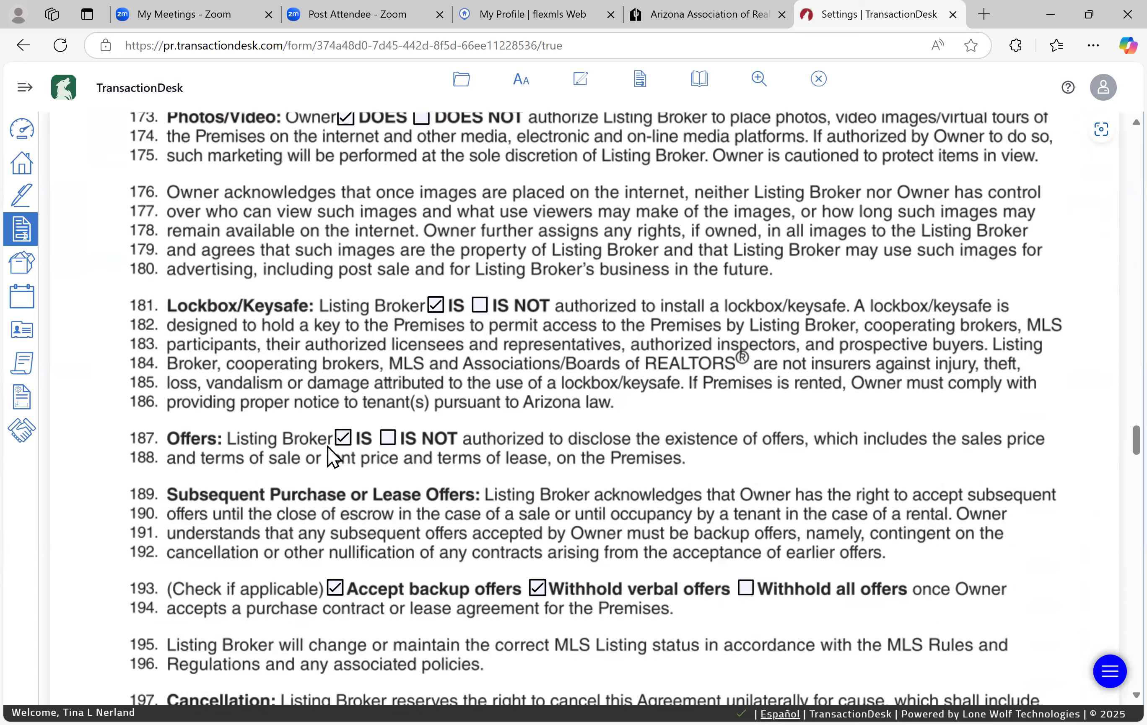
scroll(268, 441, "down", 5)
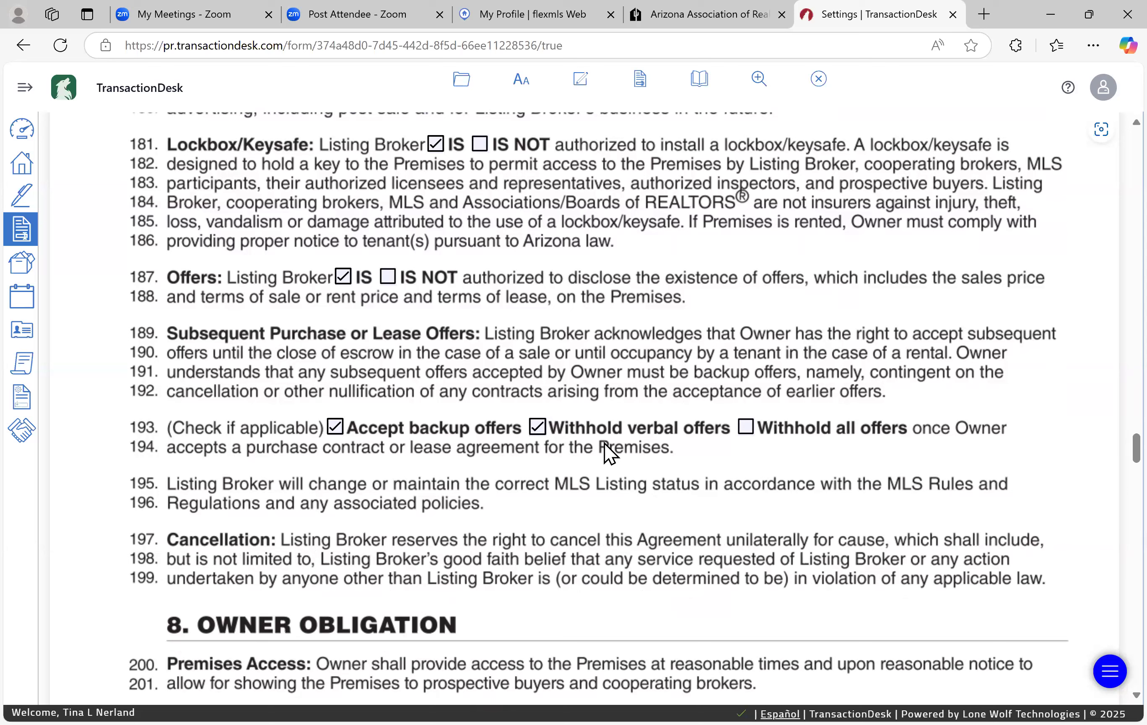
Check the remaining contract pages through the Listing Broker section, then close the form and return to the transaction template's sections
scroll(607, 452, "down", 15)
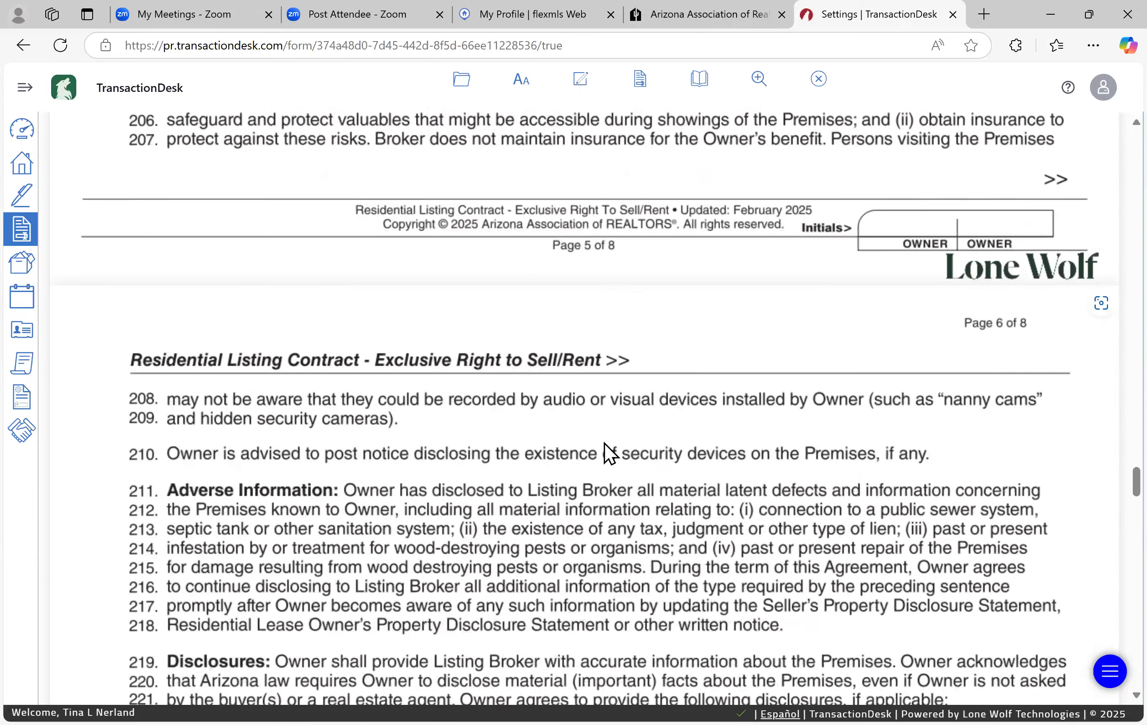
scroll(607, 453, "down", 20)
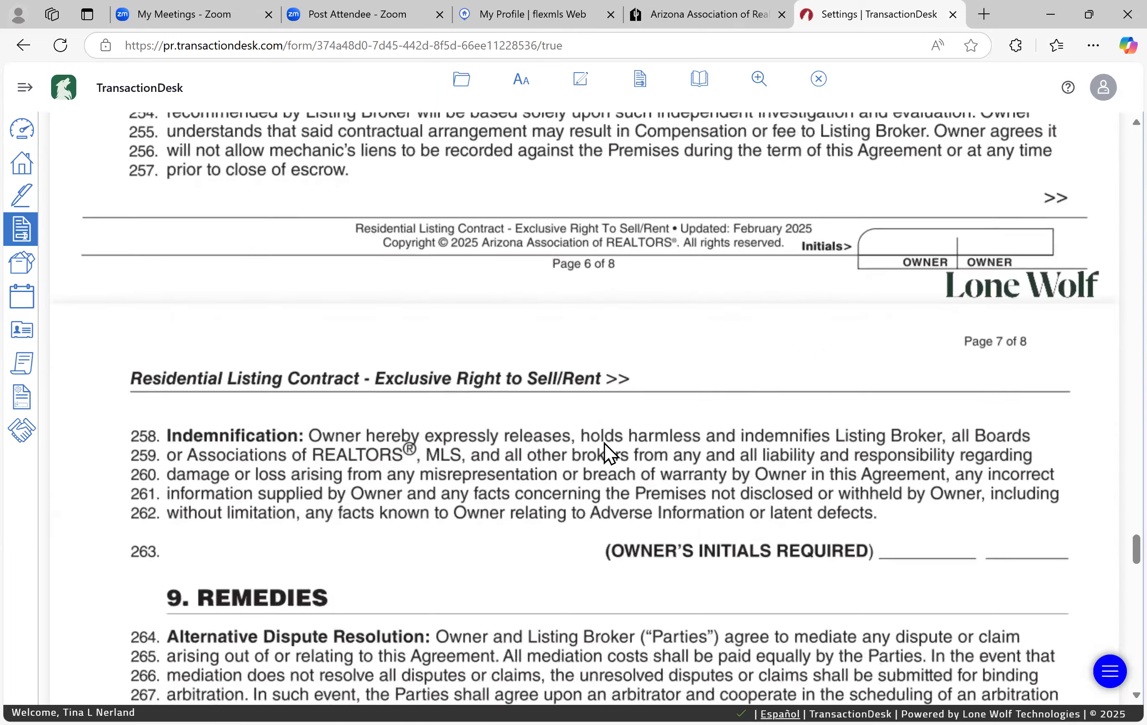
scroll(604, 442, "down", 20)
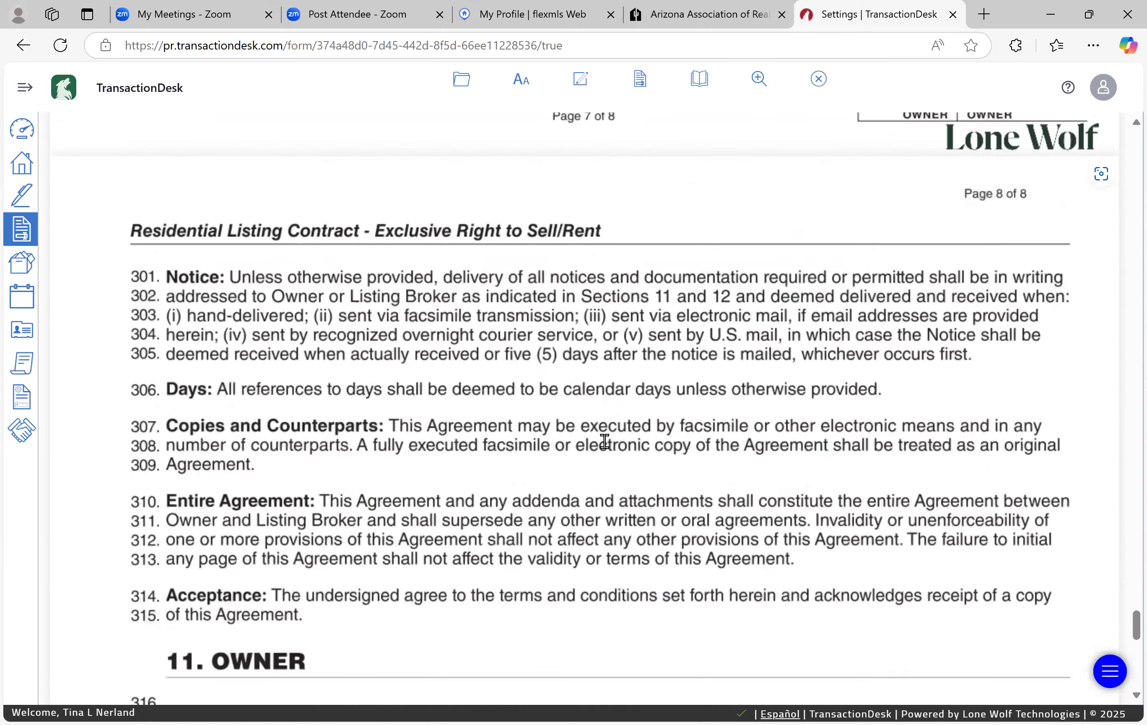
scroll(604, 443, "down", 7)
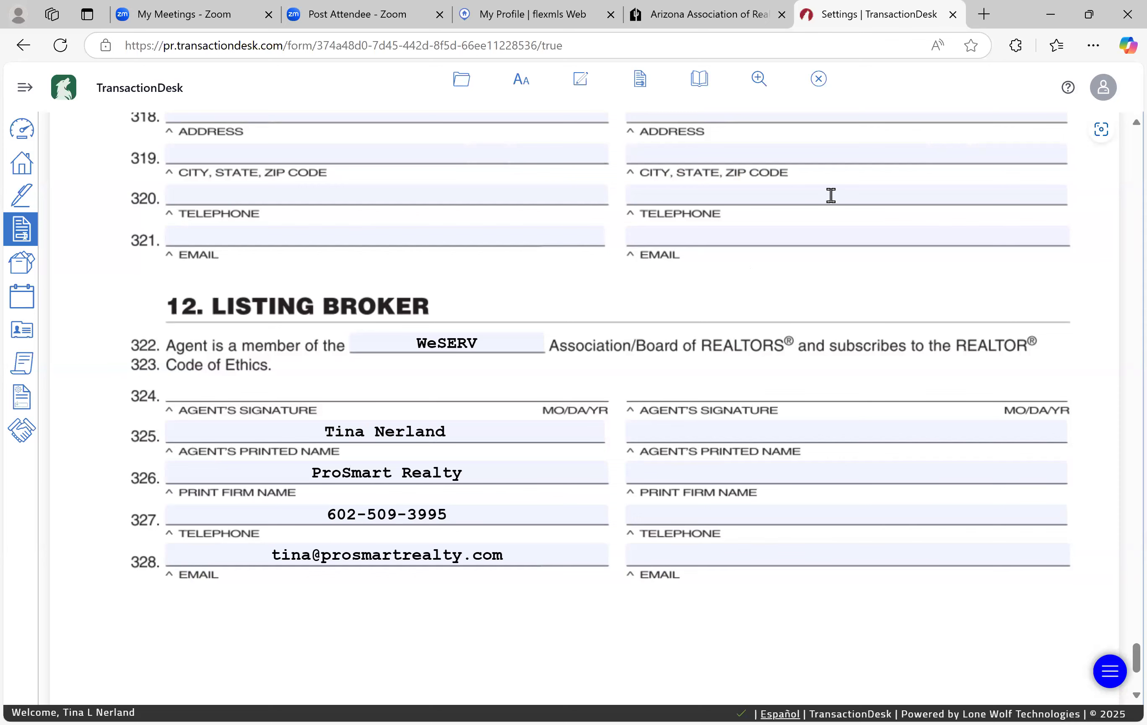
left_click(819, 79)
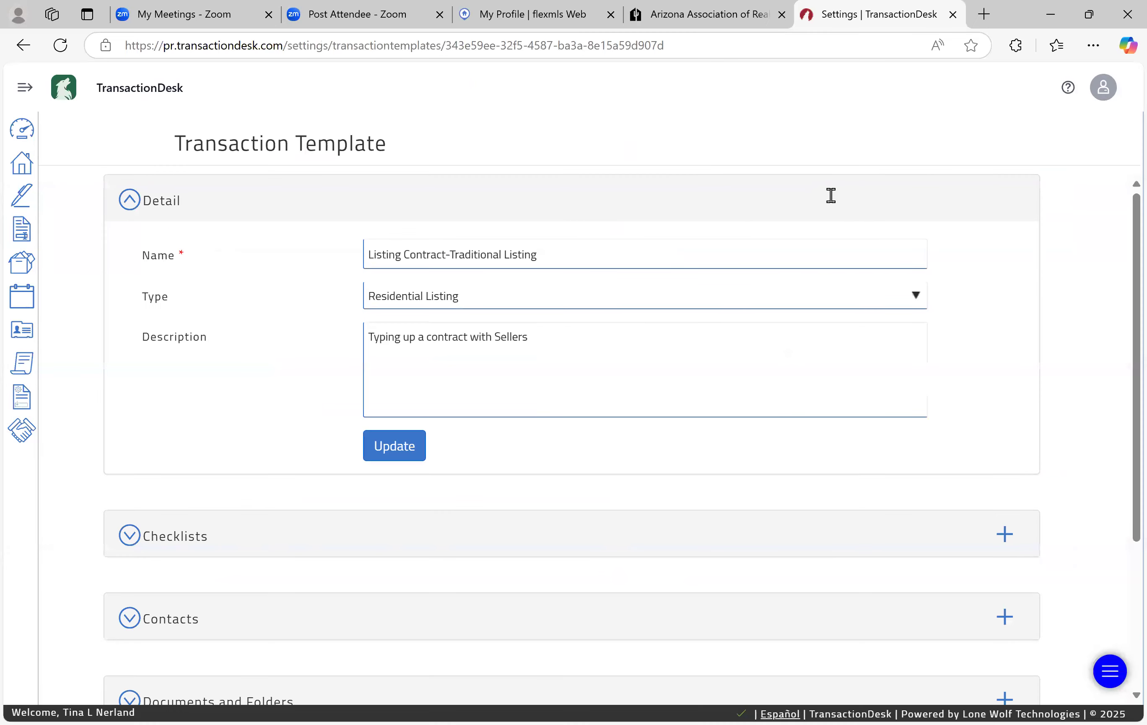
scroll(130, 514, "down", 5)
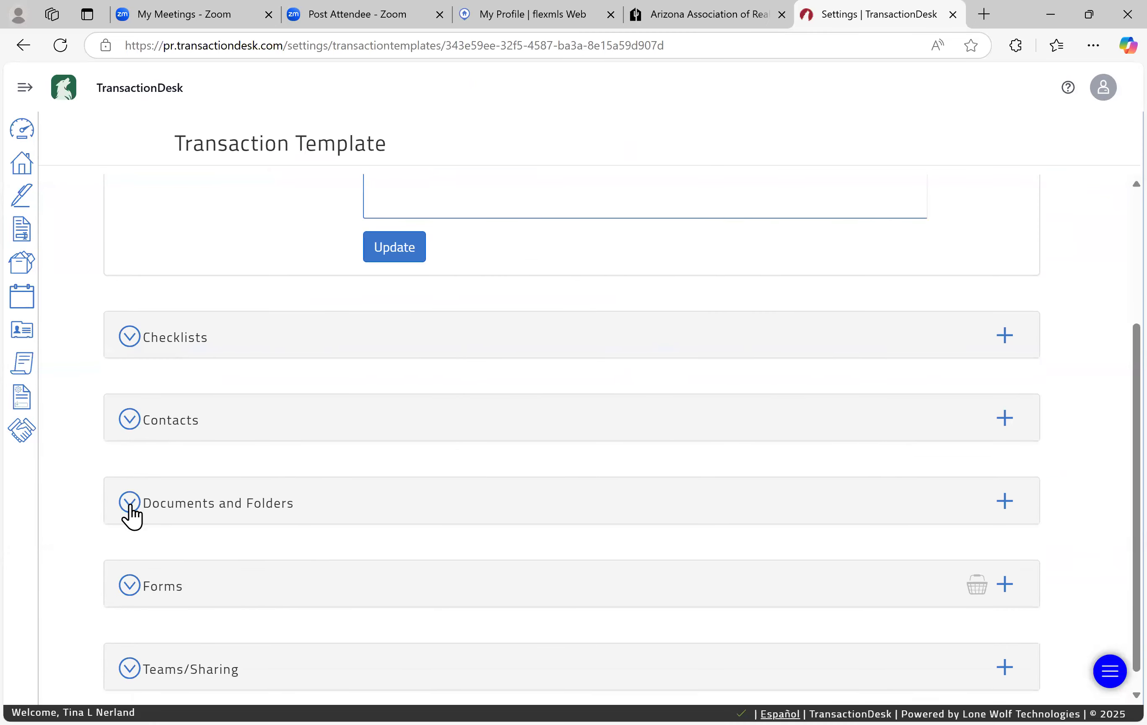